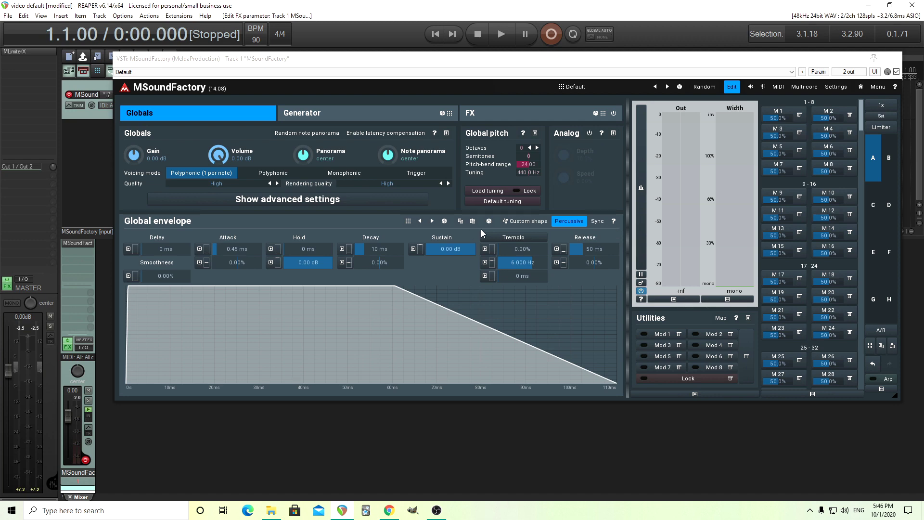
Step: Add a Sampler module to the first slot of the Generator grid
click(357, 115)
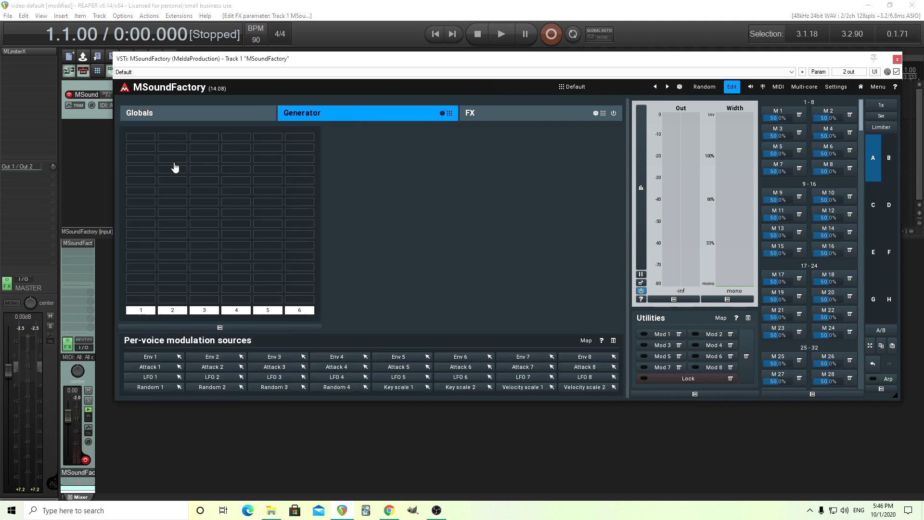
double_click(150, 139)
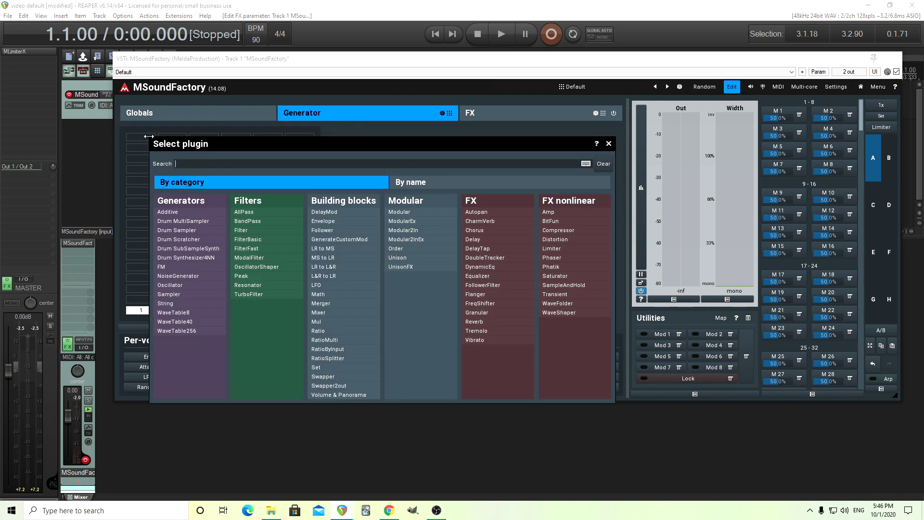
click(187, 295)
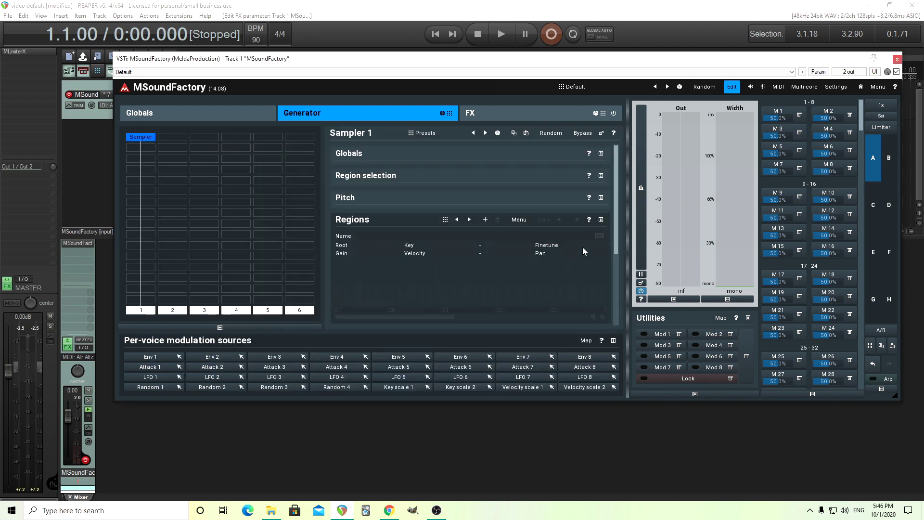
scroll(618, 202, down, 2)
scroll(619, 199, up, 2)
Step: Preview Cymatics - Empire Melody Loop 9 - 160 BPM E Min and import it to the sampler's selected region with audio pitch detection
click(271, 510)
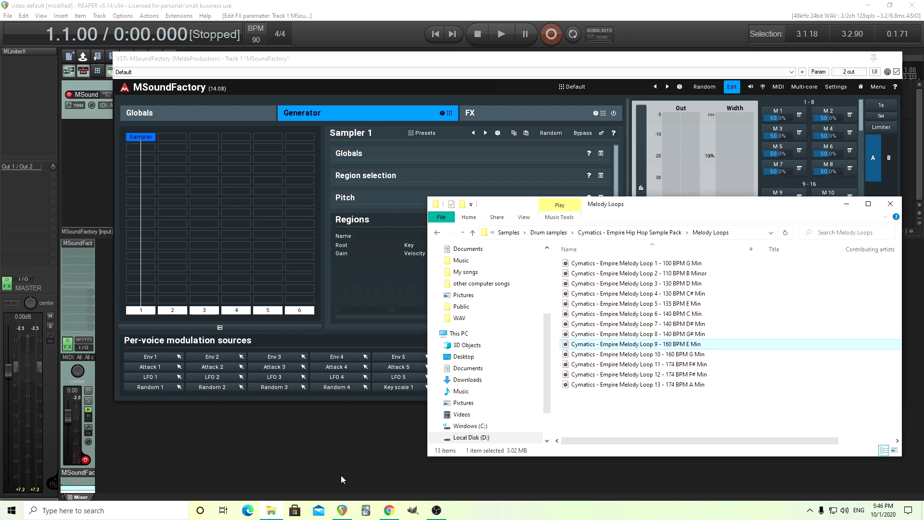
double_click(582, 348)
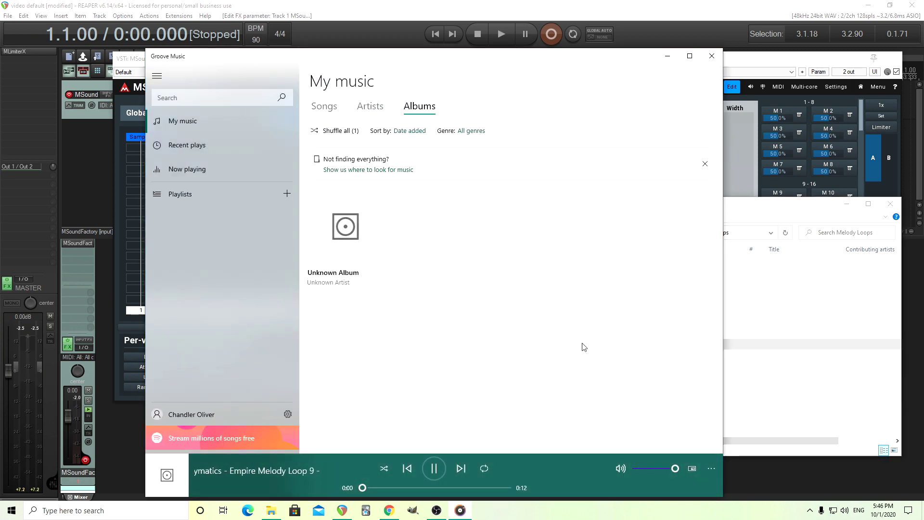
click(713, 56)
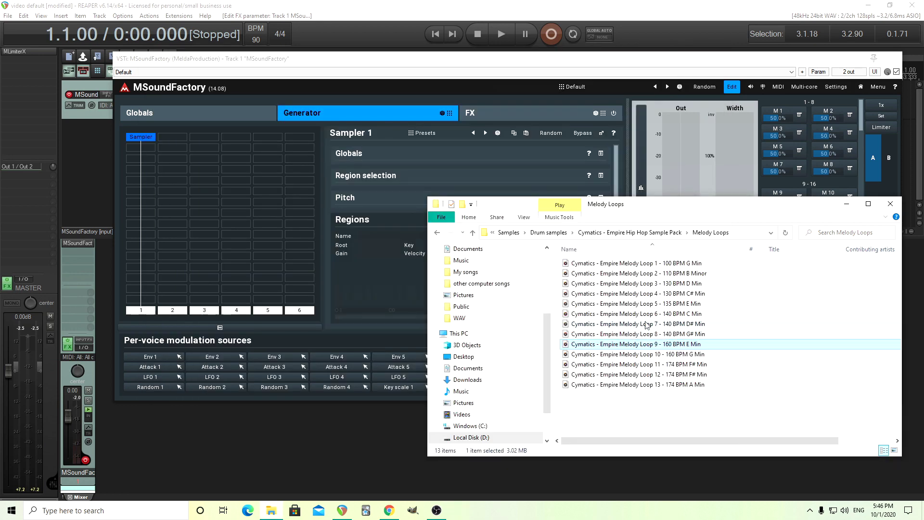
drag(617, 344, 394, 273)
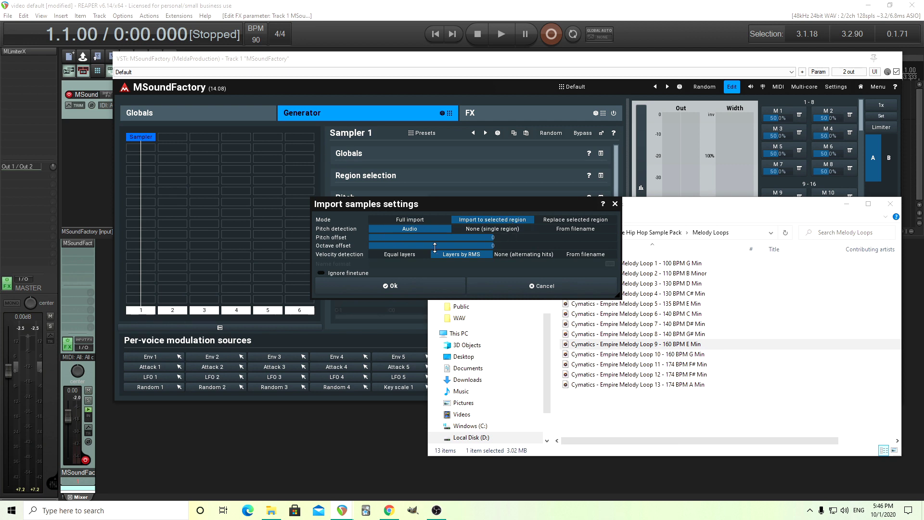
click(410, 289)
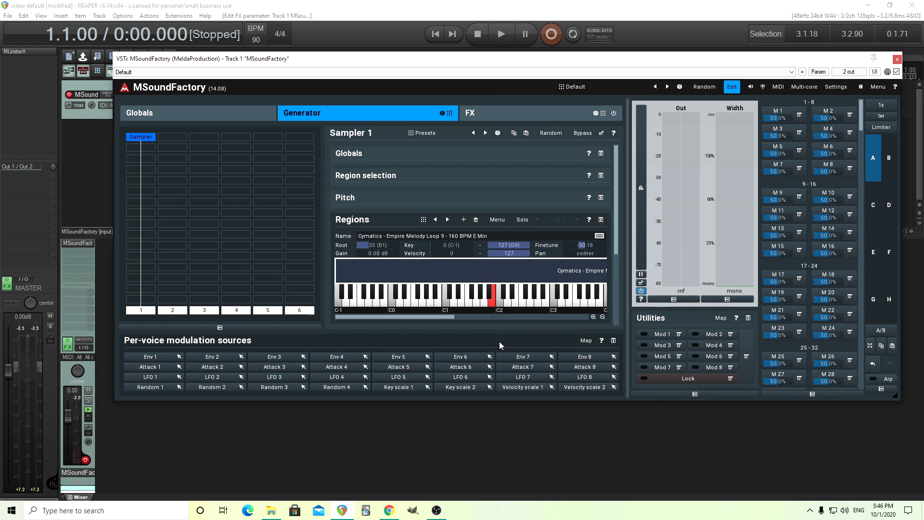
Step: Set the finetune of the imported melody loop region to 0
drag(617, 238, 617, 258)
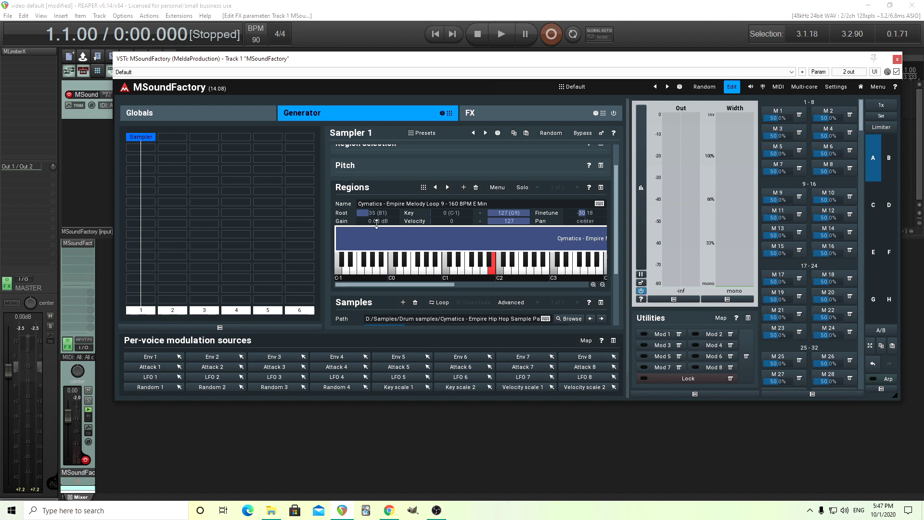
scroll(614, 226, up, 2)
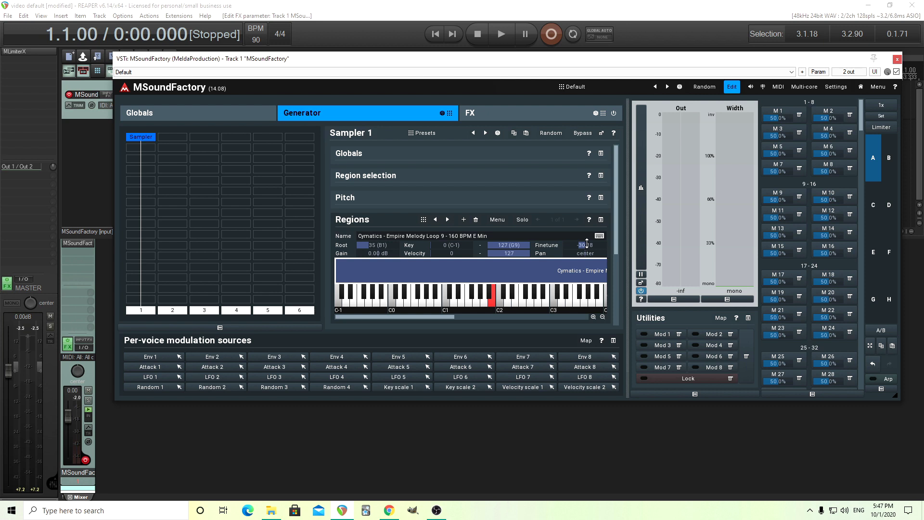
text(0)
key(Return)
Step: Set the sampler's pitch mode to Constant and consult the help information for the Pitch settings
click(600, 199)
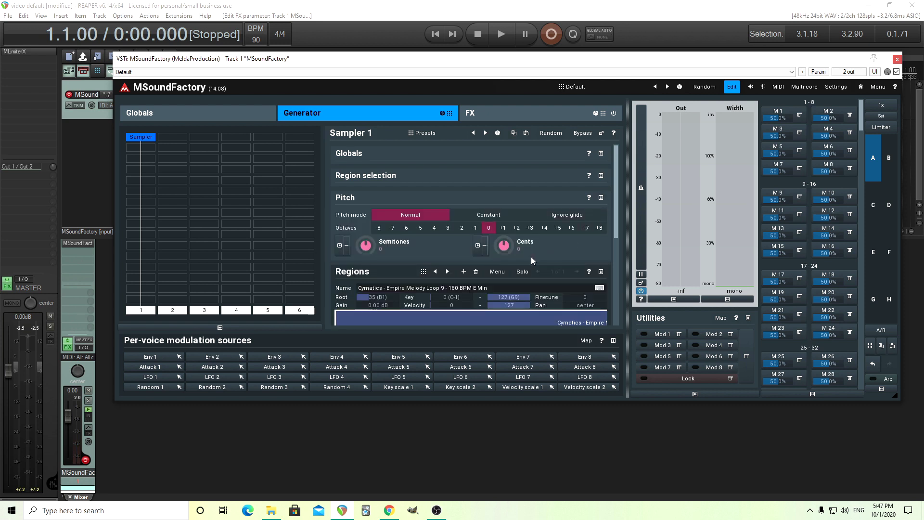
click(480, 218)
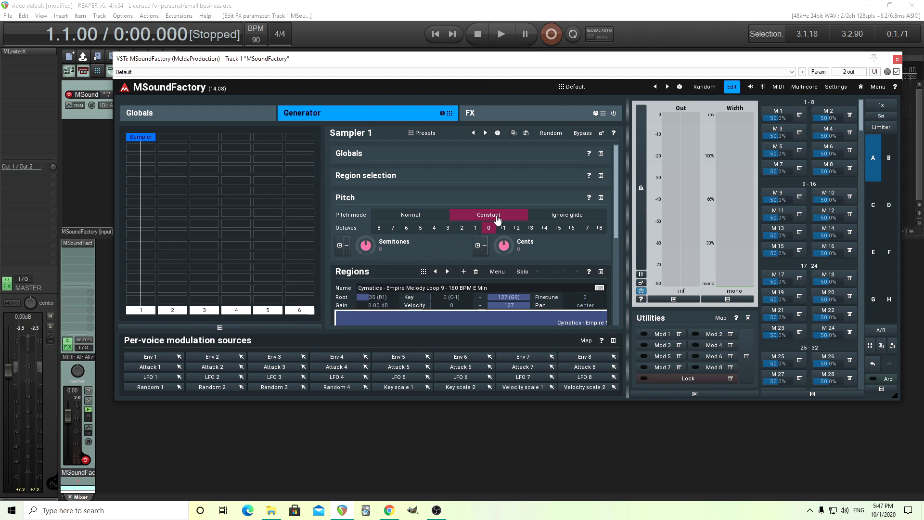
click(588, 197)
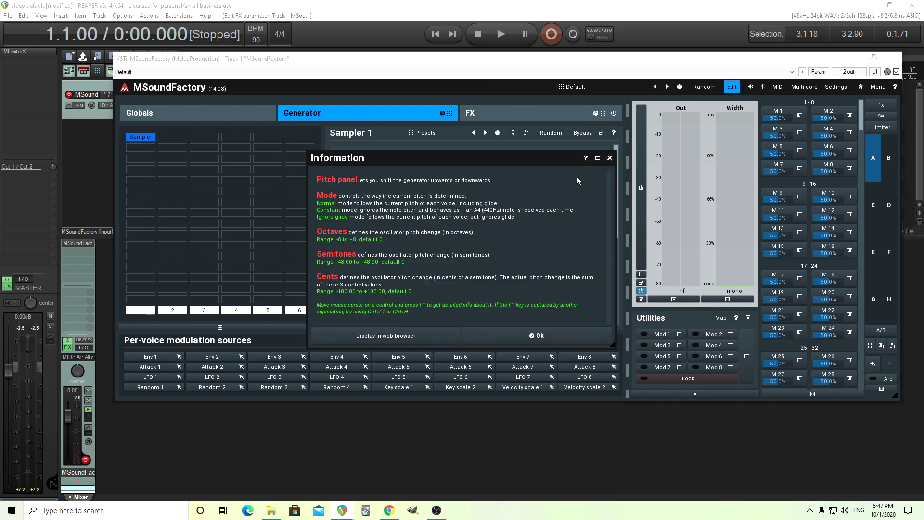
click(610, 158)
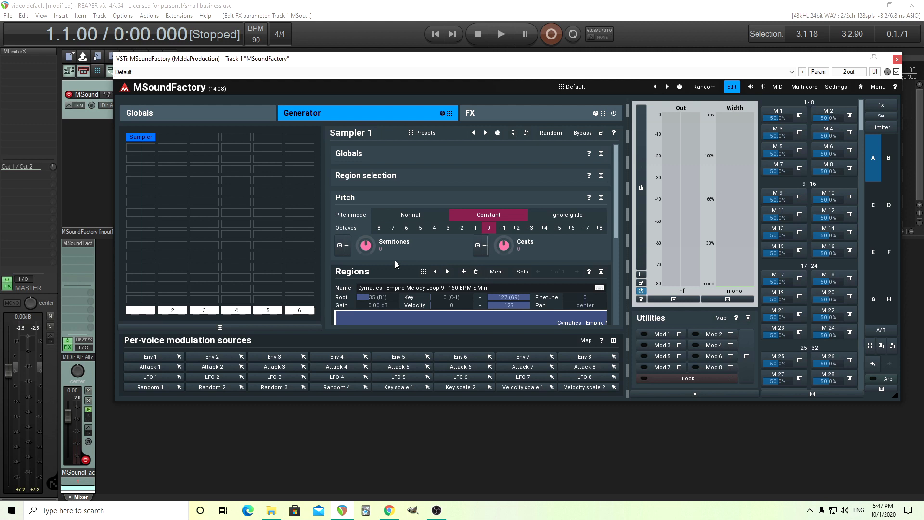
Step: Shift the sampler's pitch by +2 semitones and -3 octaves
double_click(366, 244)
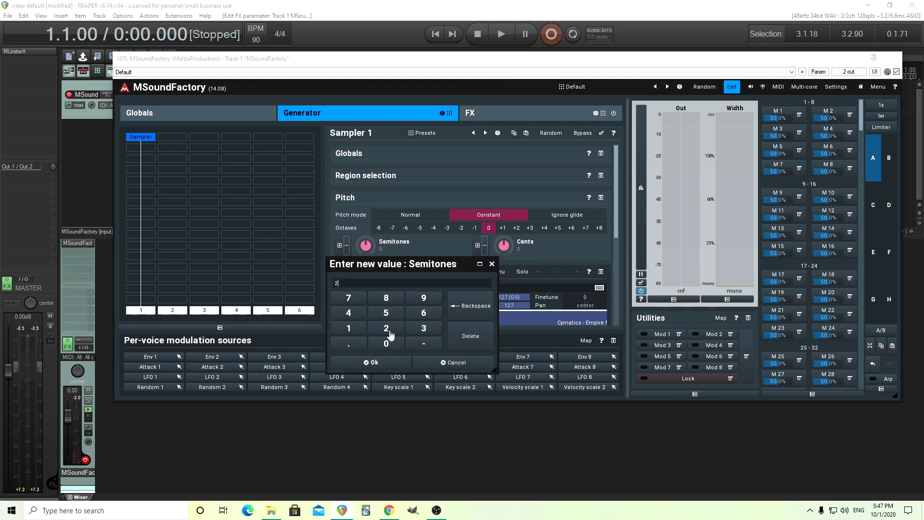
click(385, 367)
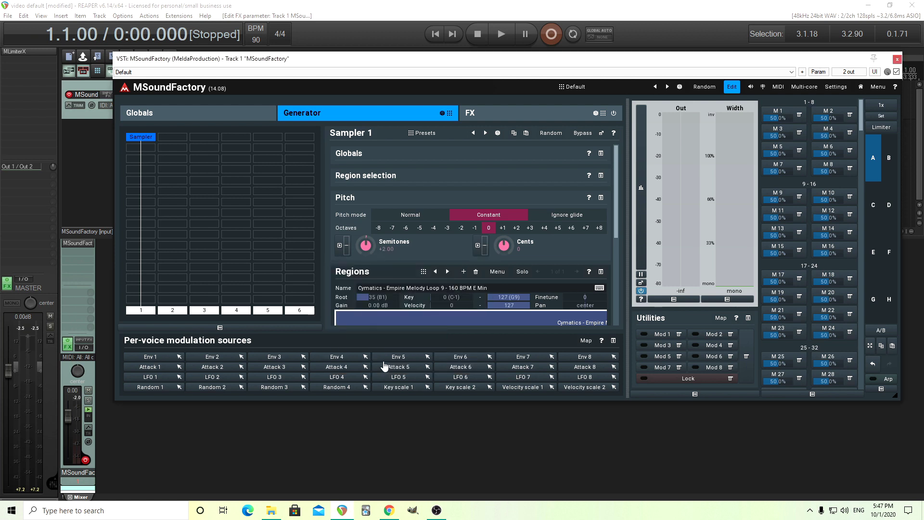
click(475, 228)
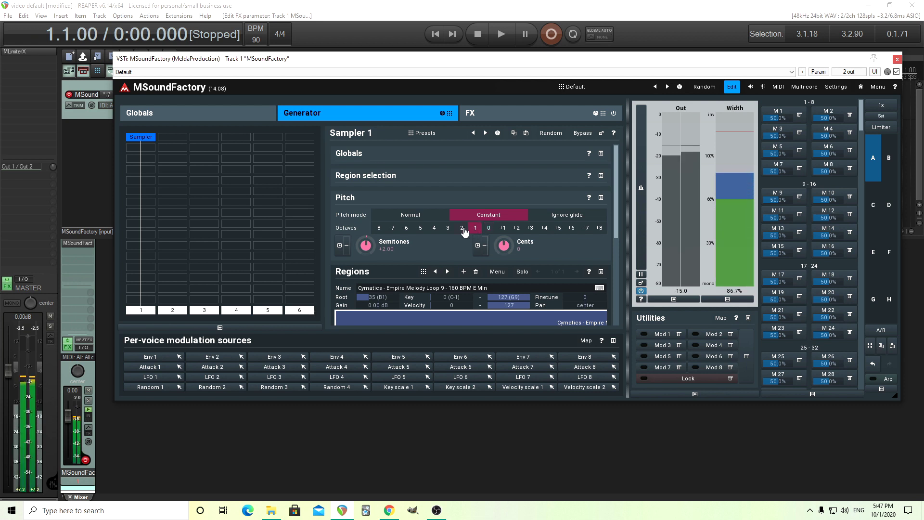
click(461, 229)
click(447, 228)
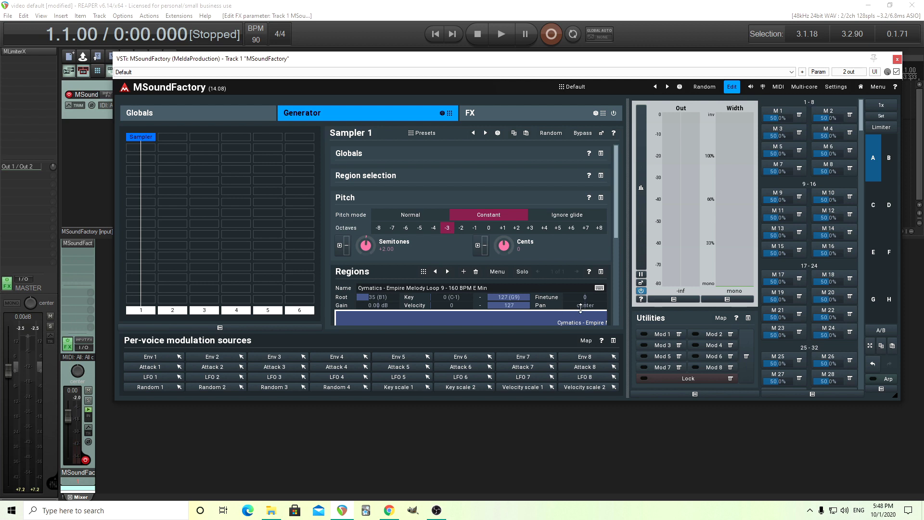
Step: Raise the lower key limit of the melody loop region to C4
drag(615, 240, 618, 285)
scroll(576, 287, up, 1)
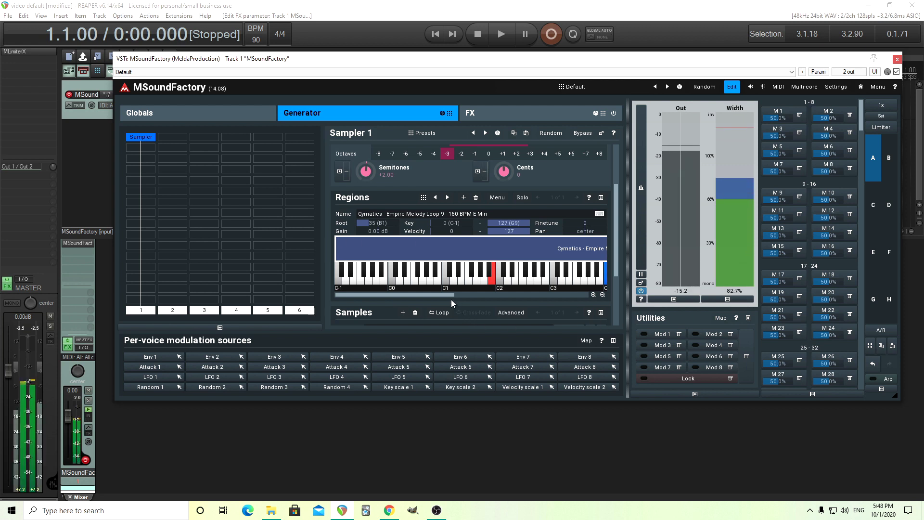
mouse_move(452, 295)
mouse_down()
mouse_move(474, 298)
mouse_move(435, 299)
mouse_up()
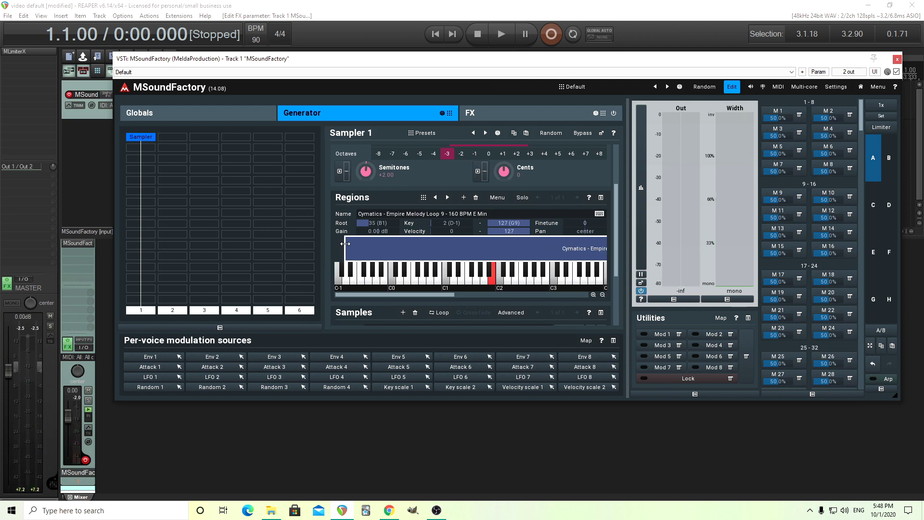
drag(340, 239, 597, 239)
drag(449, 295, 527, 291)
drag(419, 254, 426, 254)
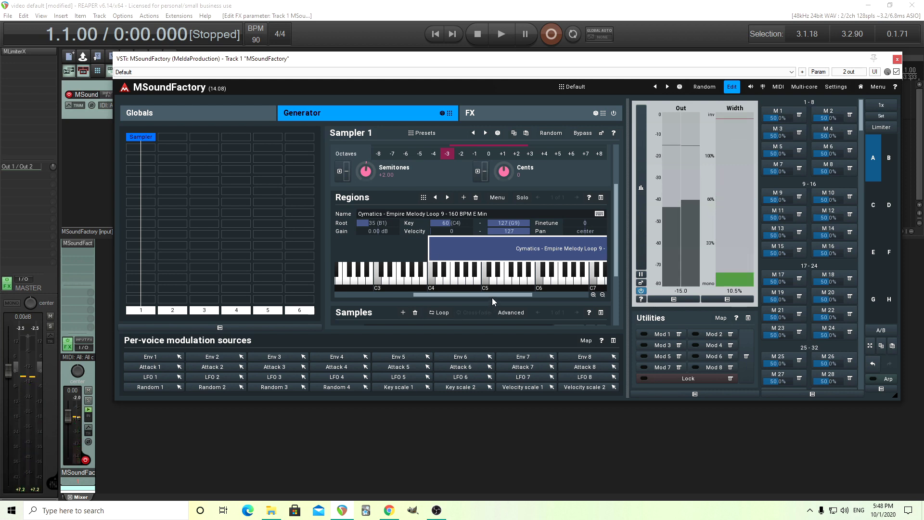
Step: Lower the upper key limit of the melody loop region to C#4
drag(492, 294, 547, 295)
drag(605, 246, 357, 247)
drag(515, 295, 464, 298)
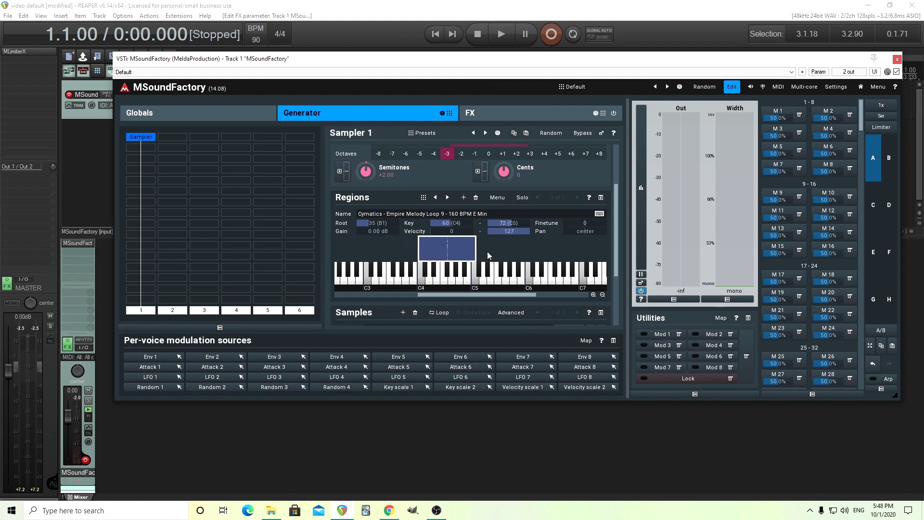
drag(475, 247, 424, 248)
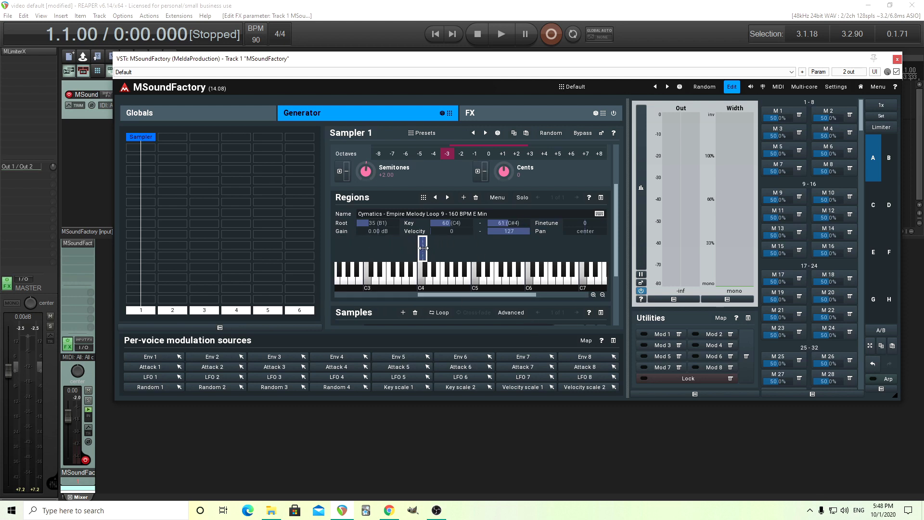
Step: Copy the melody loop region, paste it over a newly added region, and move the copy to the keys directly above C#4
scroll(615, 247, down, 3)
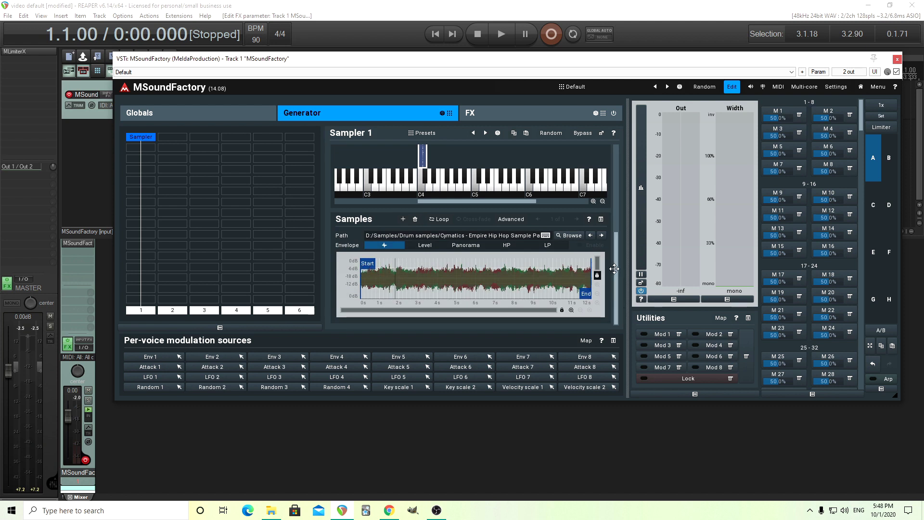
drag(614, 268, 605, 229)
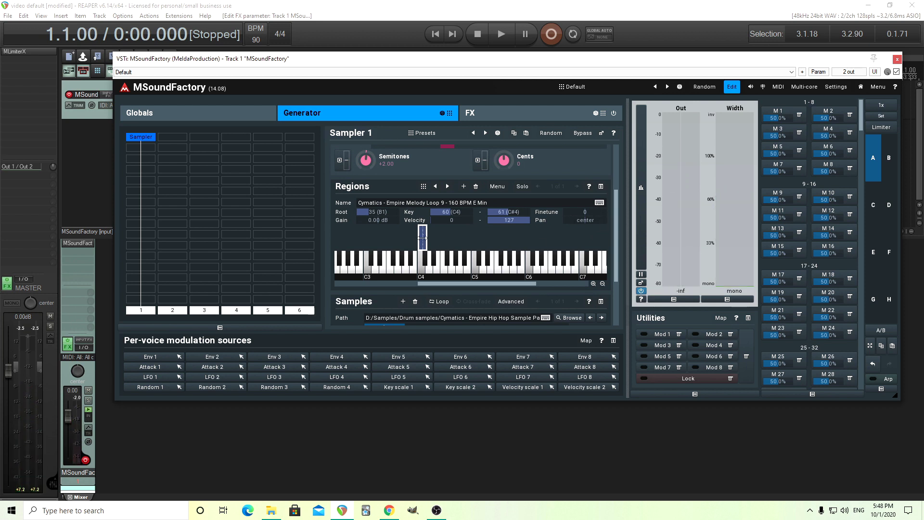
click(498, 187)
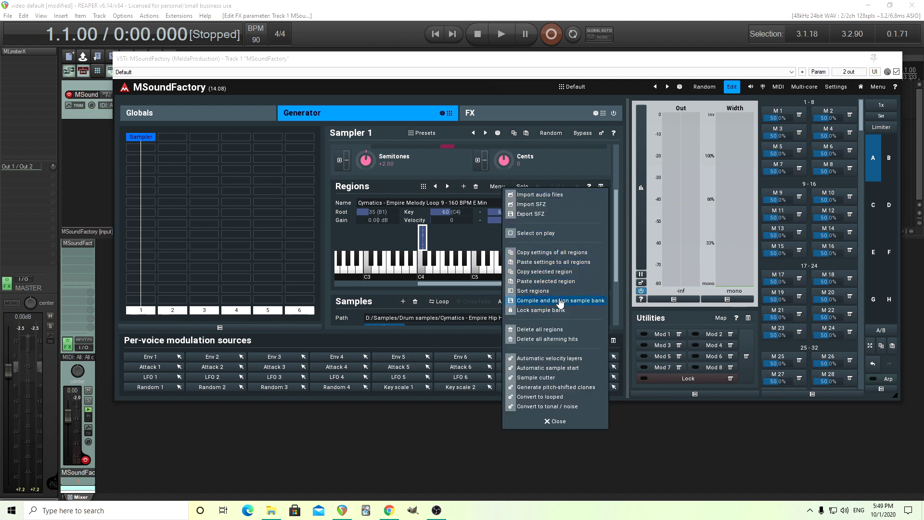
click(572, 274)
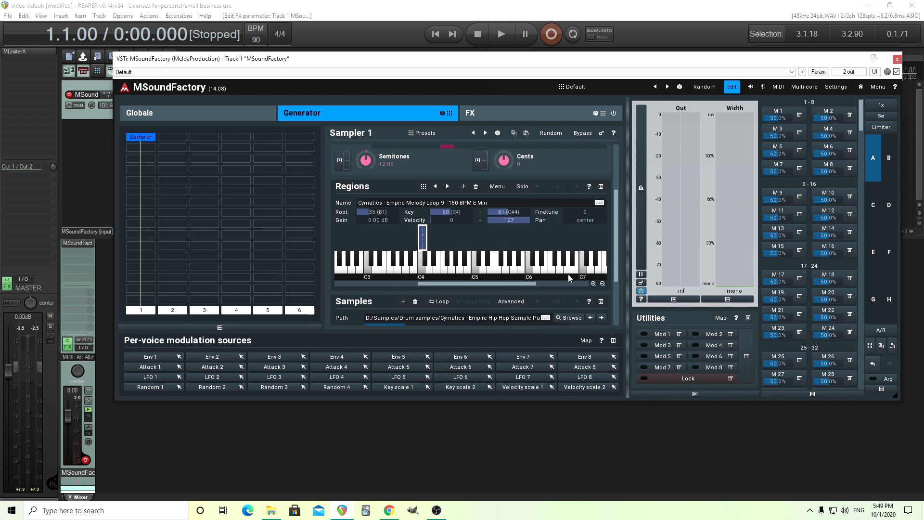
click(463, 188)
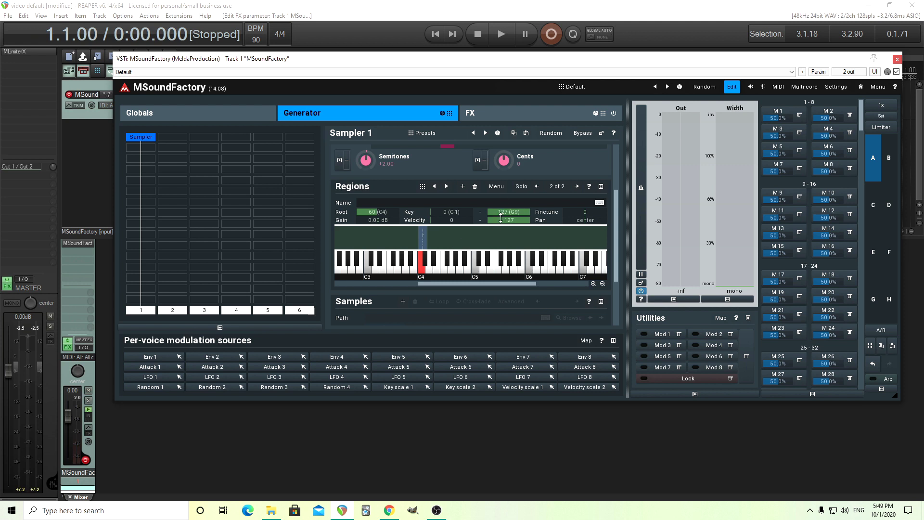
click(497, 187)
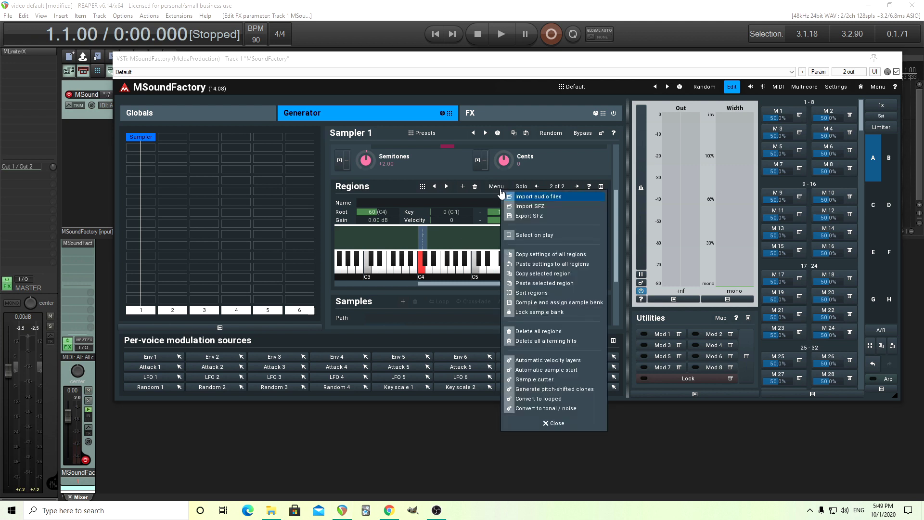
click(542, 284)
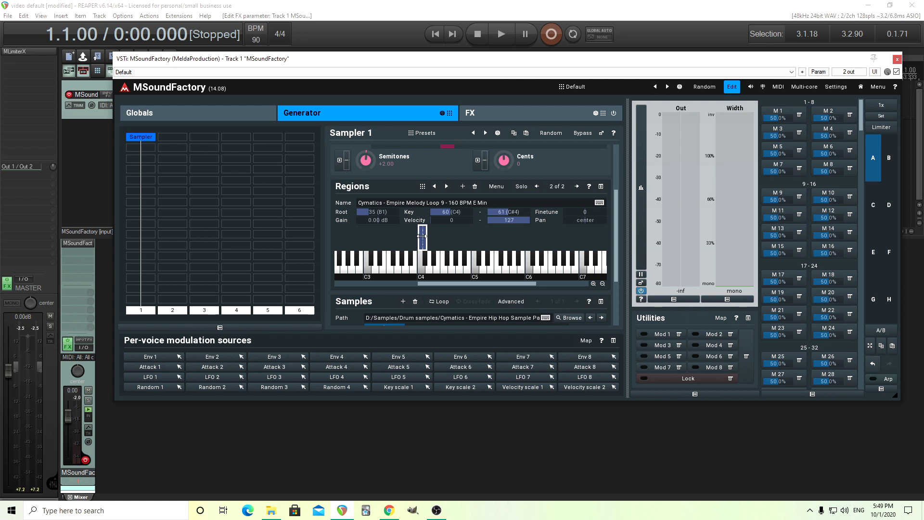
drag(422, 235, 429, 236)
Step: Set the sample end of the original C4 region to about 3250 ms
click(422, 241)
drag(614, 250, 621, 310)
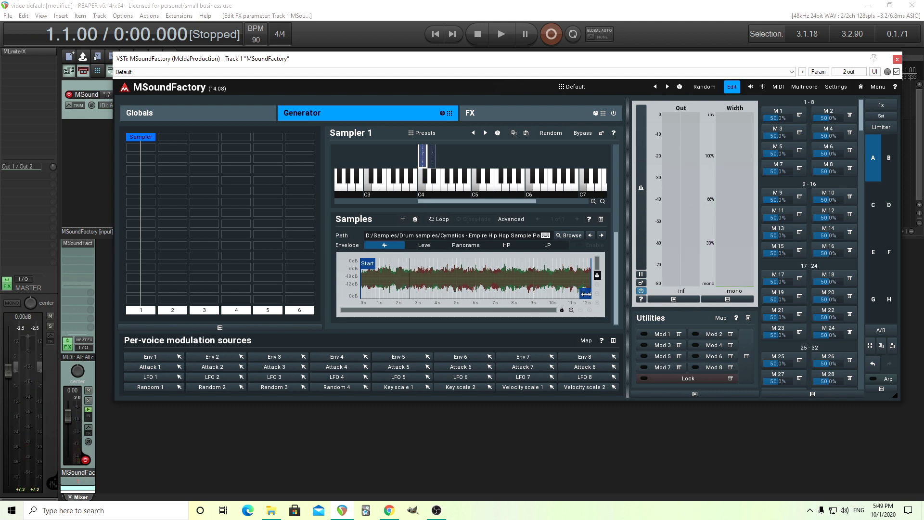
drag(586, 294, 417, 290)
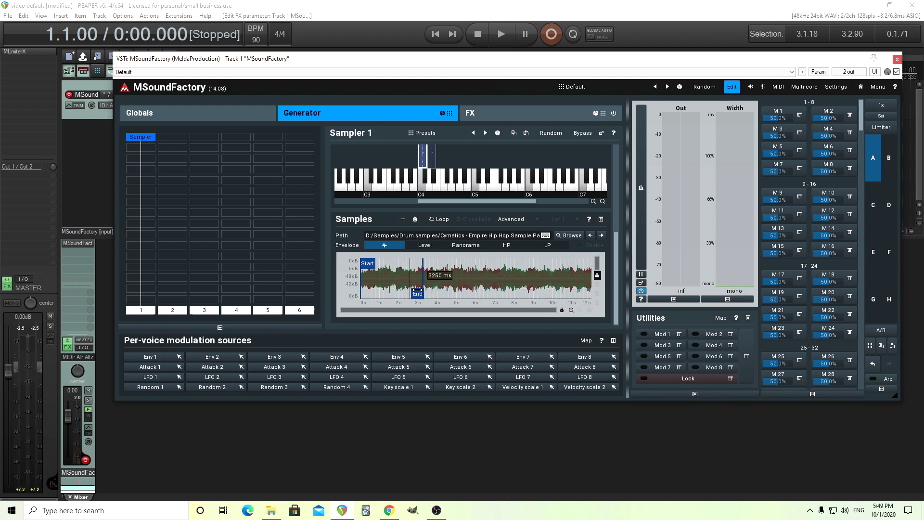
Step: Enable looping for the C4 region's sample, with the loop running from the sample's beginning to about 2.1 s
click(440, 220)
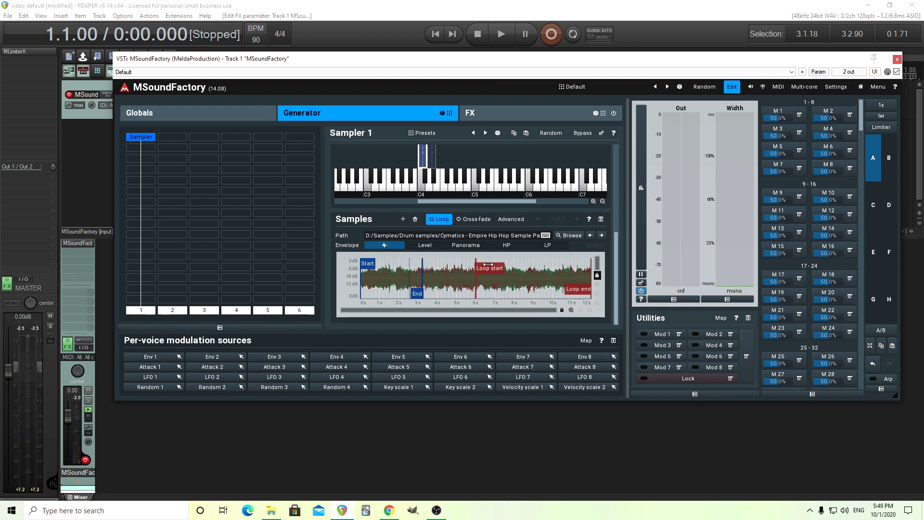
drag(488, 264, 326, 266)
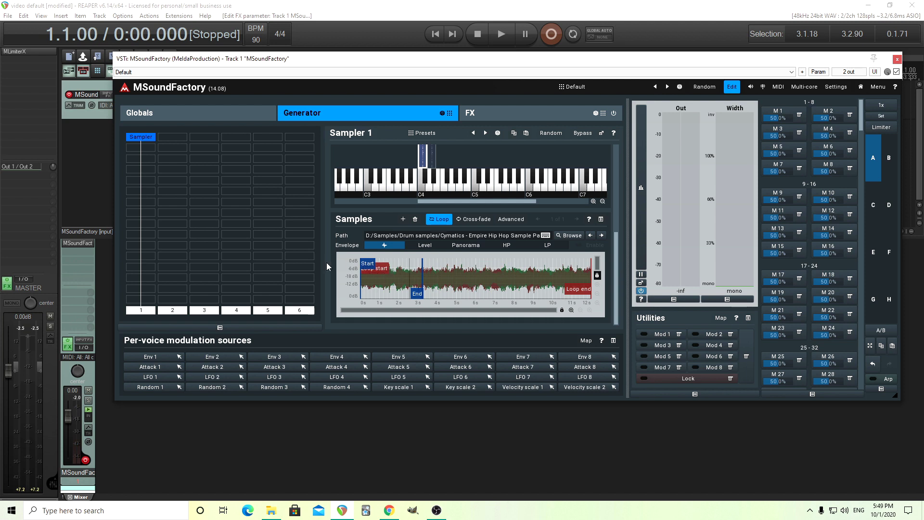
drag(585, 293, 395, 289)
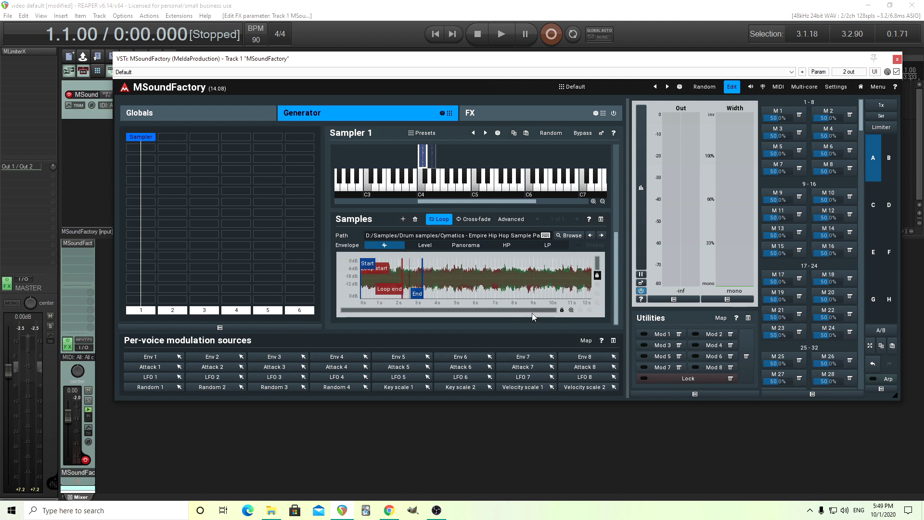
Step: Shorten the C4 region's loop to end at about 1.5 s, and try the loop cross-fade on it
click(571, 310)
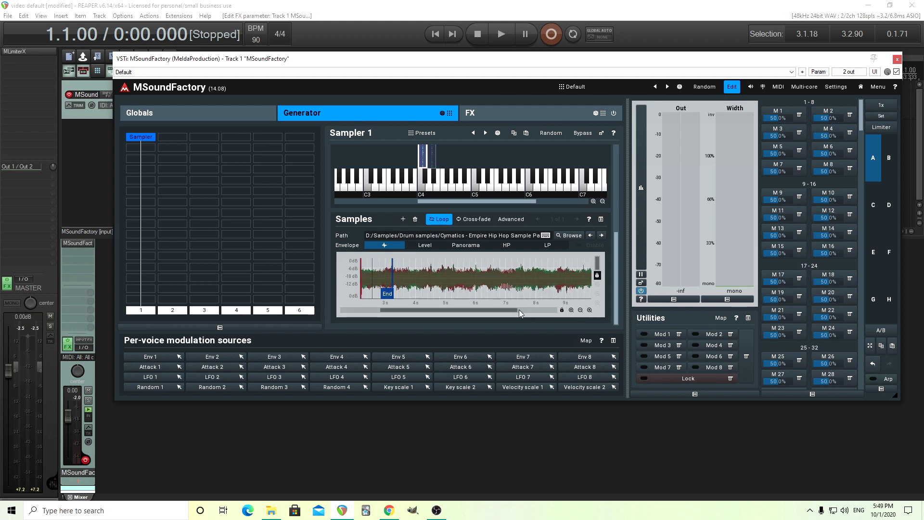
scroll(450, 290, up, 2)
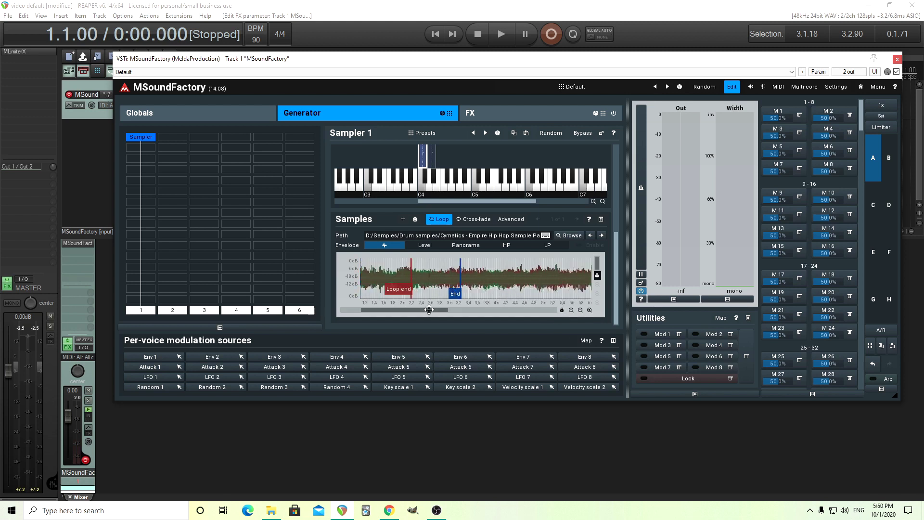
drag(429, 310, 388, 312)
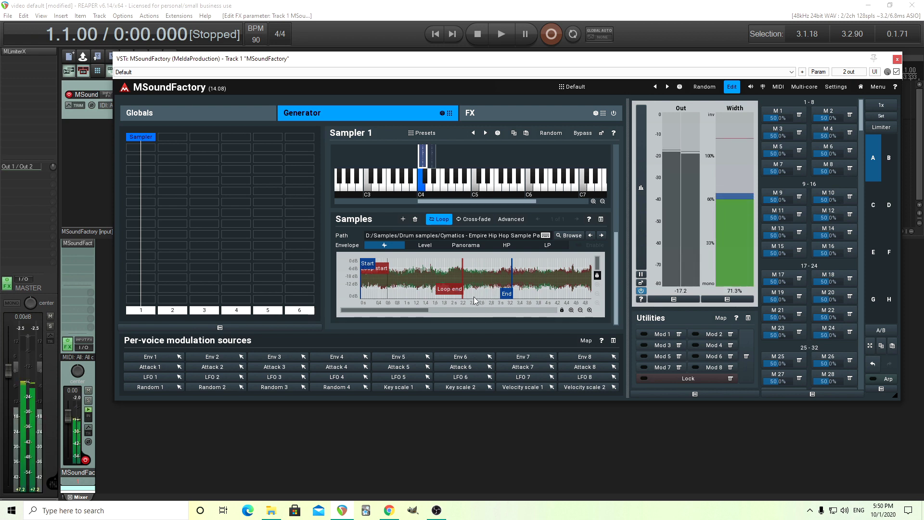
drag(458, 293, 426, 293)
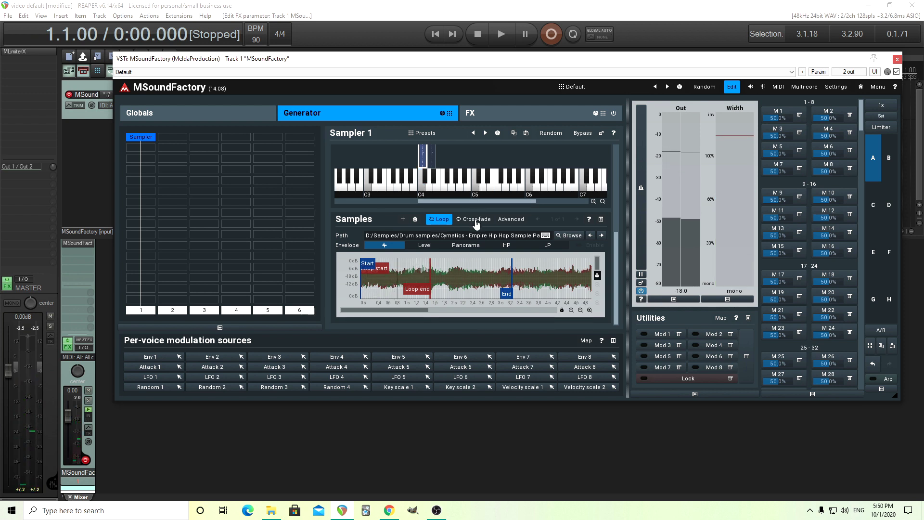
click(476, 223)
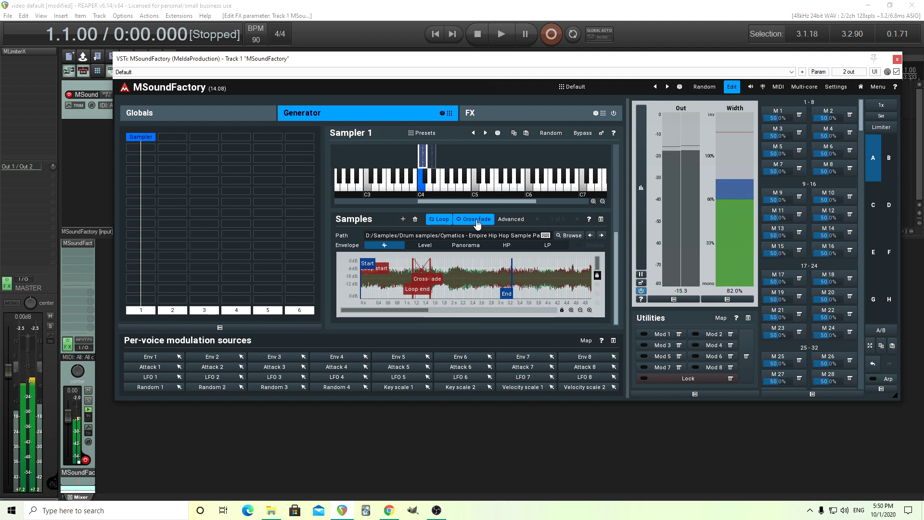
click(476, 221)
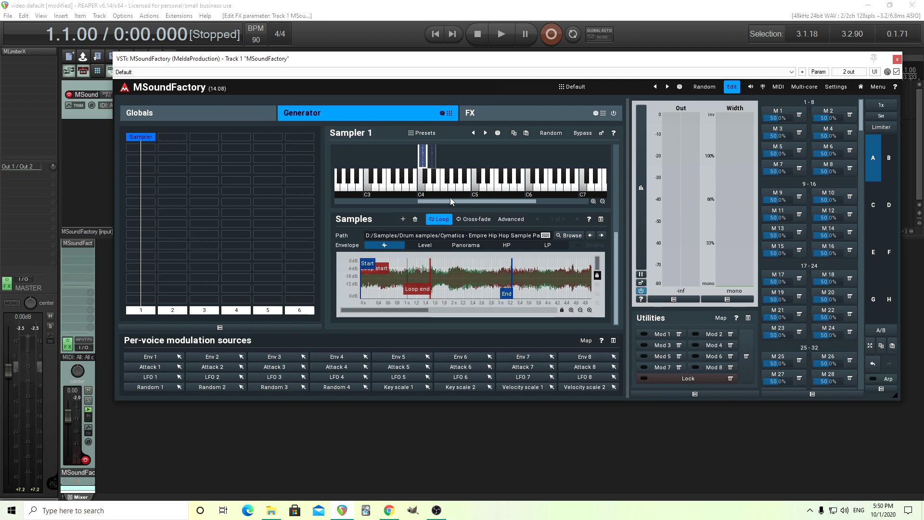
Step: Select the D4–D#4 region and set its sample start to about 1.5 s
click(433, 164)
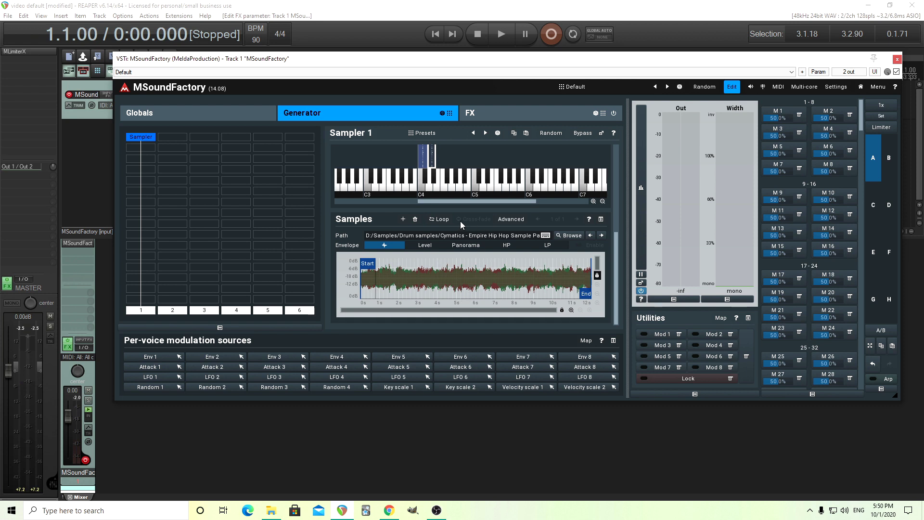
drag(371, 264, 379, 265)
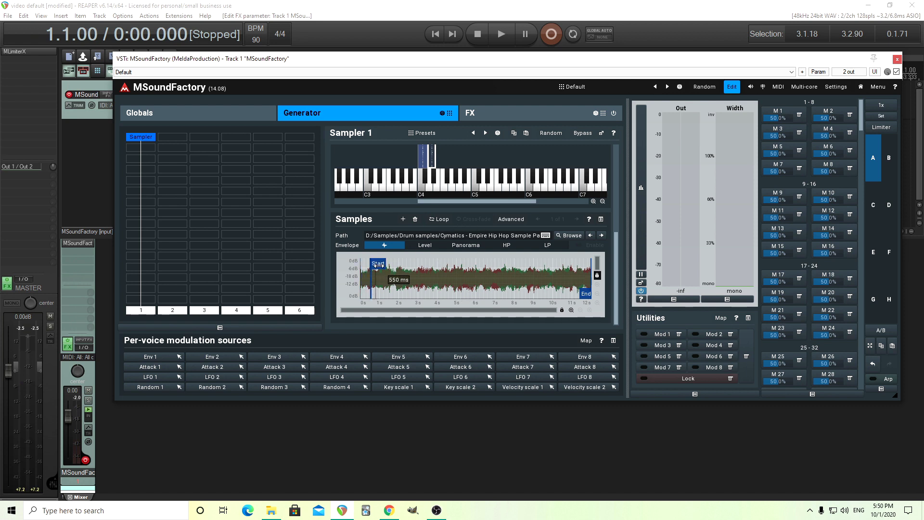
scroll(406, 285, up, 3)
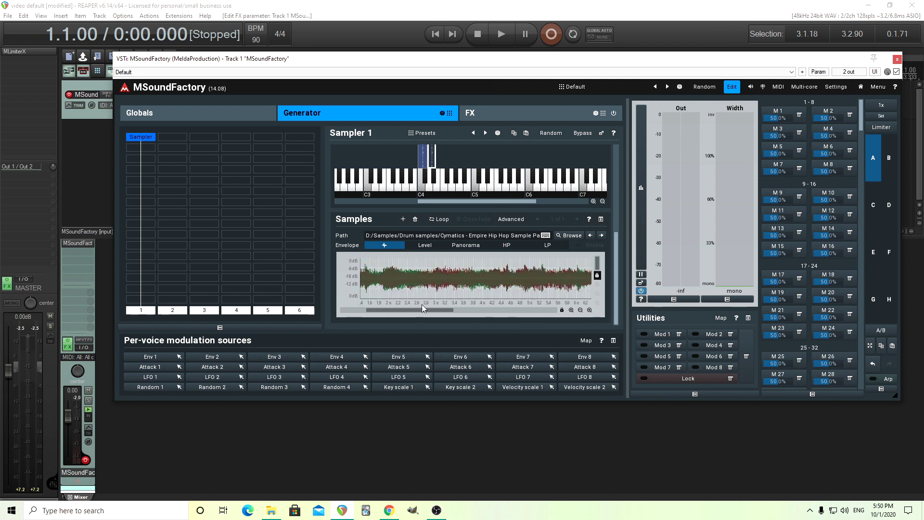
drag(425, 312, 353, 308)
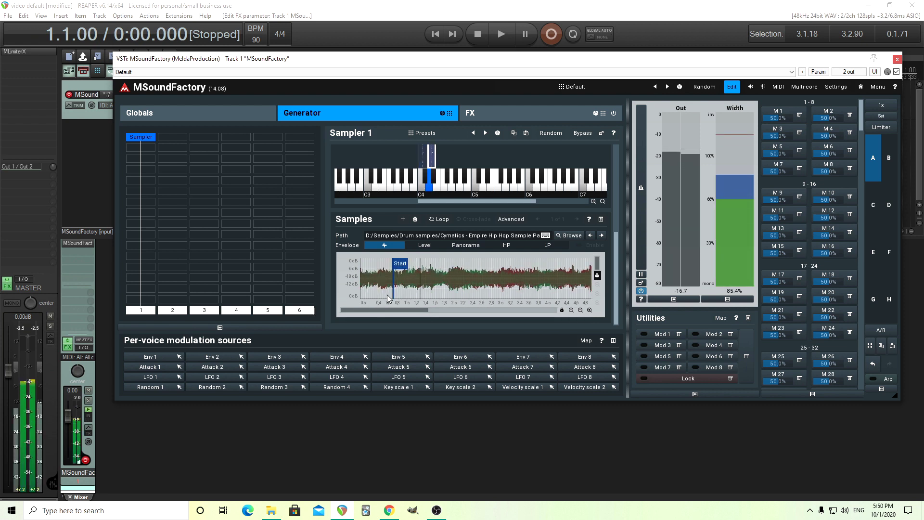
drag(400, 263, 437, 263)
scroll(451, 288, up, 3)
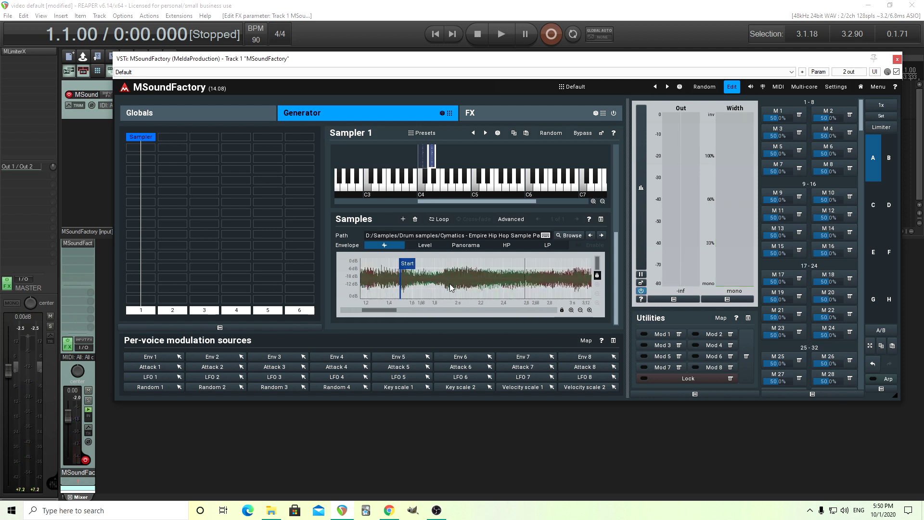
drag(388, 313, 392, 310)
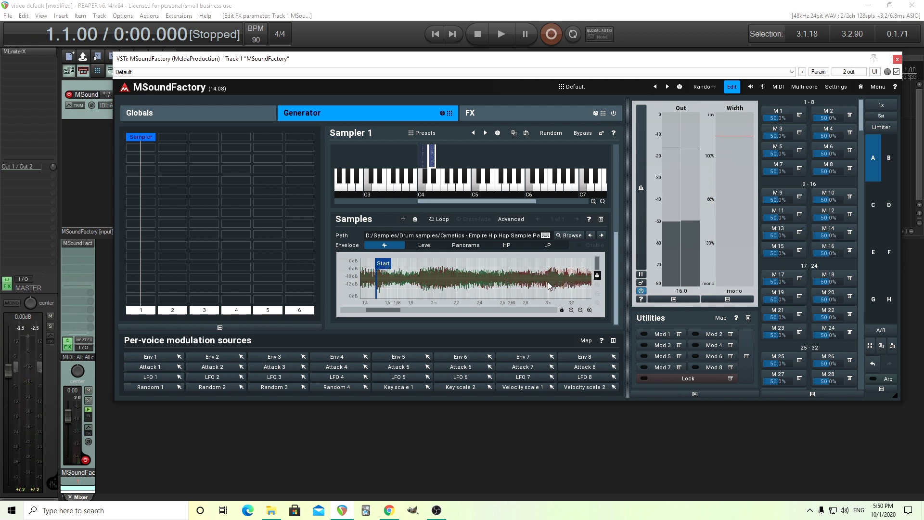
Step: Enable looping for the D4 region's sample, with the loop running from its start marker to about 3.6 s
click(441, 220)
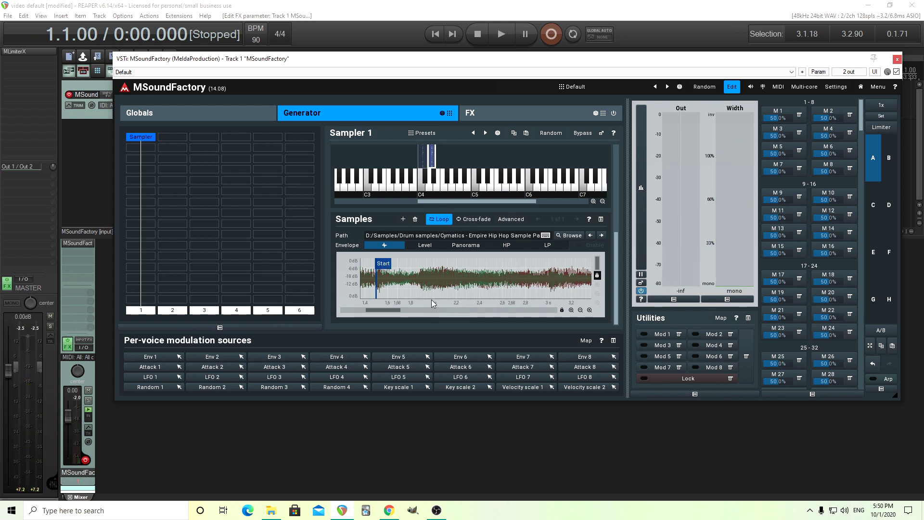
scroll(432, 300, down, 3)
drag(494, 278, 395, 266)
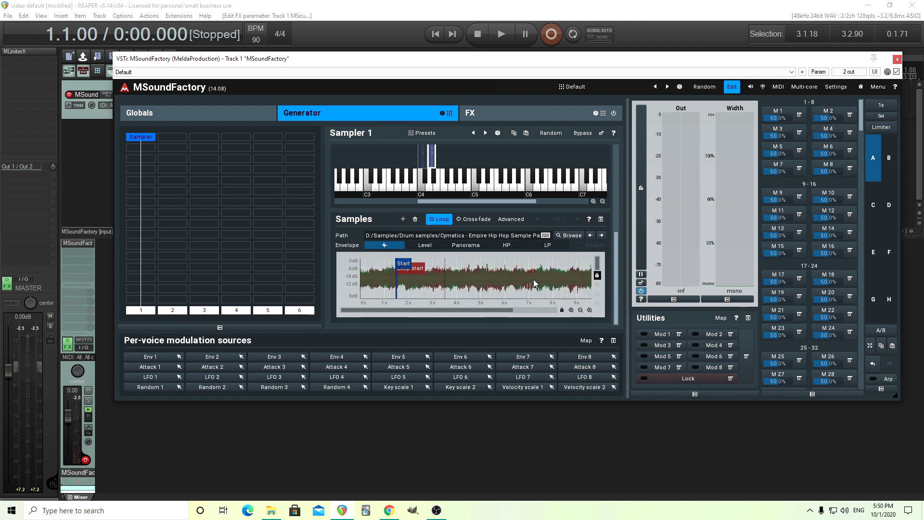
scroll(544, 285, down, 2)
drag(571, 290, 408, 283)
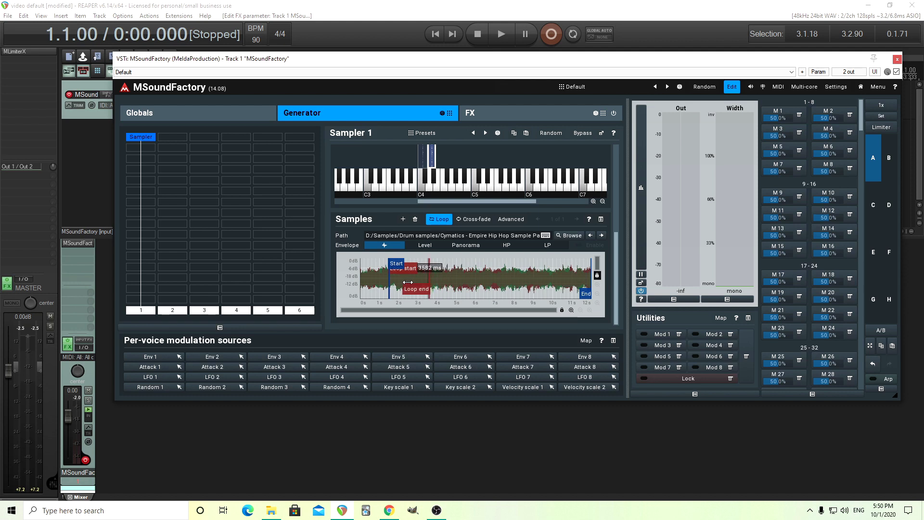
Step: Move the D4 region's loop end to about 3016 ms and add a short cross-fade just before it
scroll(474, 297, up, 3)
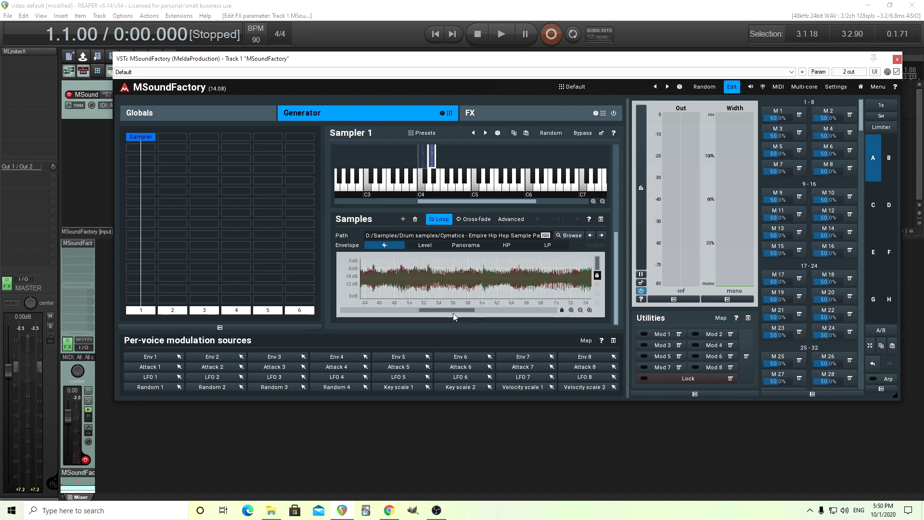
drag(452, 313, 398, 311)
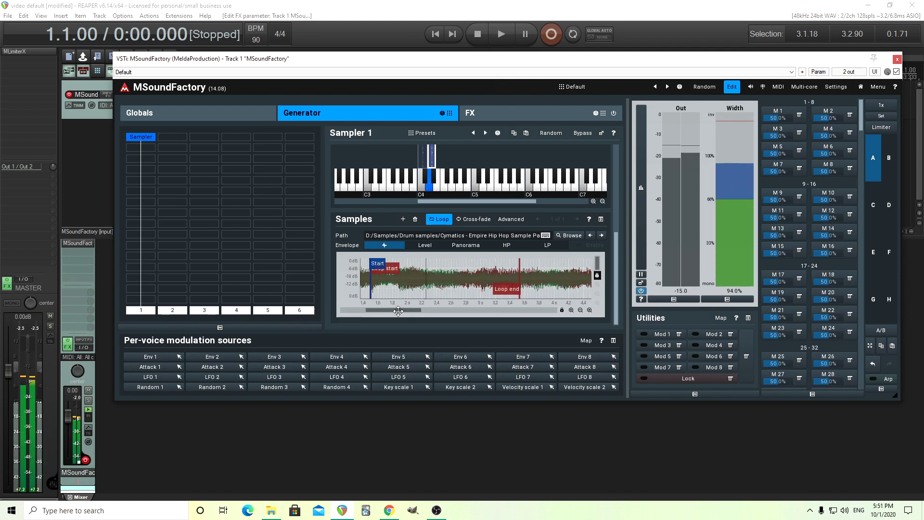
drag(506, 288, 461, 287)
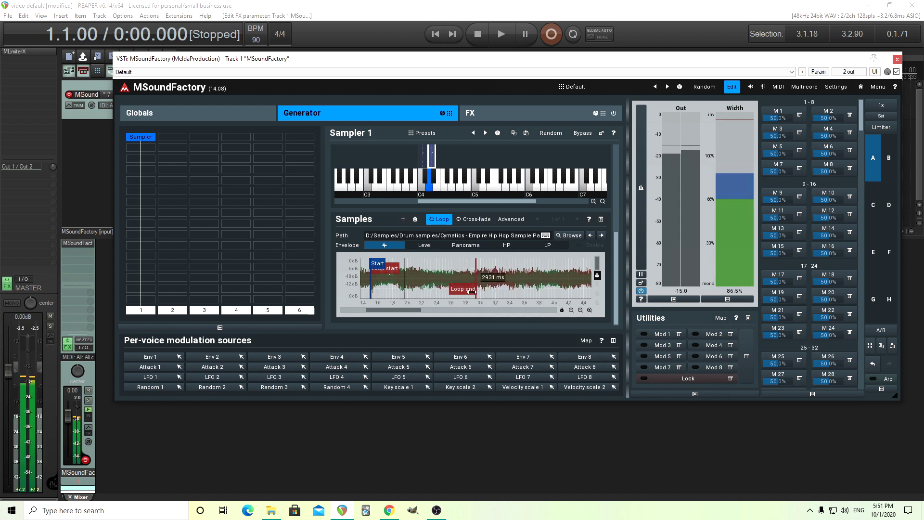
drag(470, 291, 476, 292)
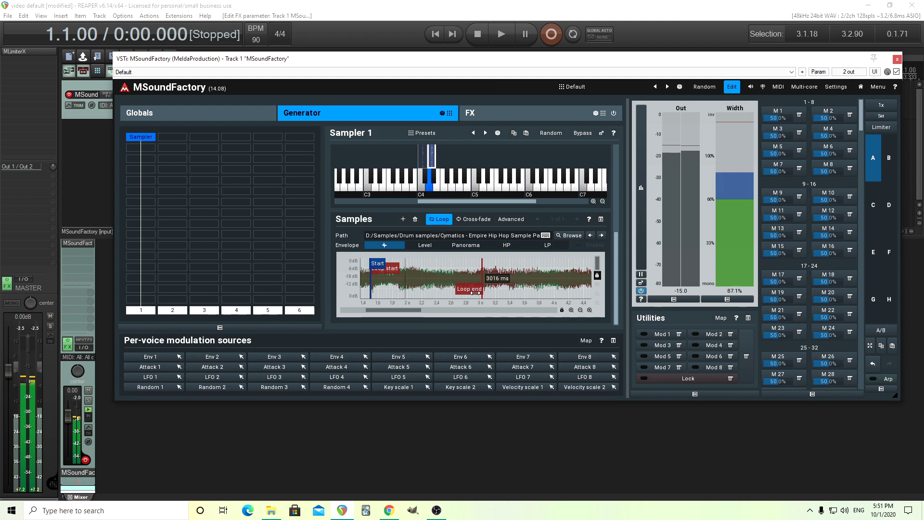
click(471, 219)
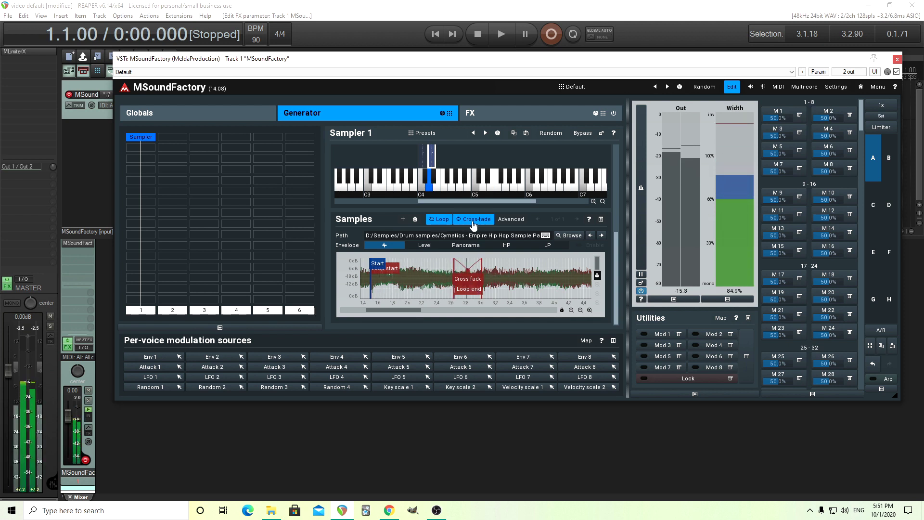
drag(461, 278, 476, 277)
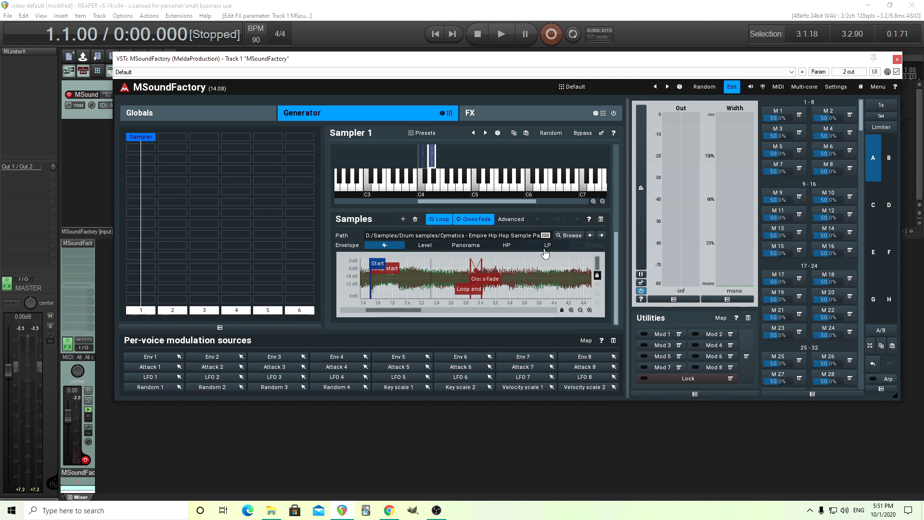
Step: Enable the HP envelope for the D4 region's sample and raise the whole line to about 537 Hz
click(508, 245)
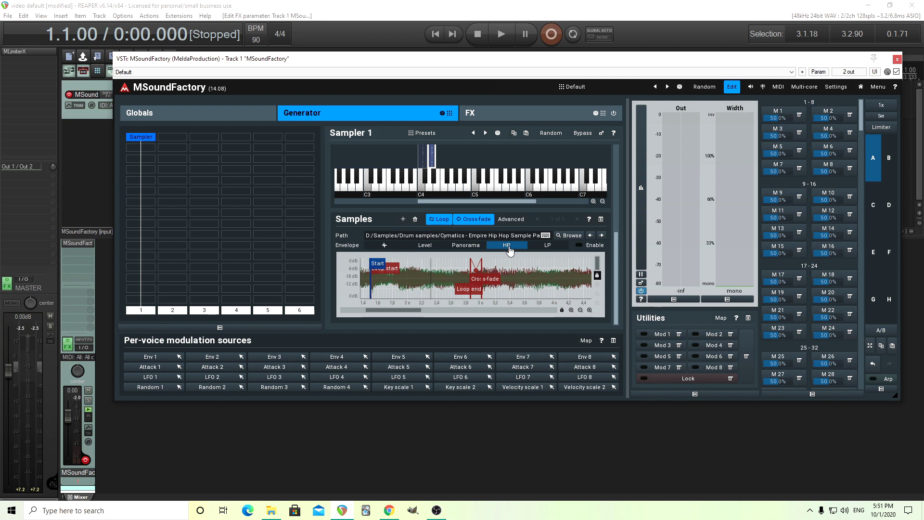
click(579, 246)
drag(426, 299, 426, 279)
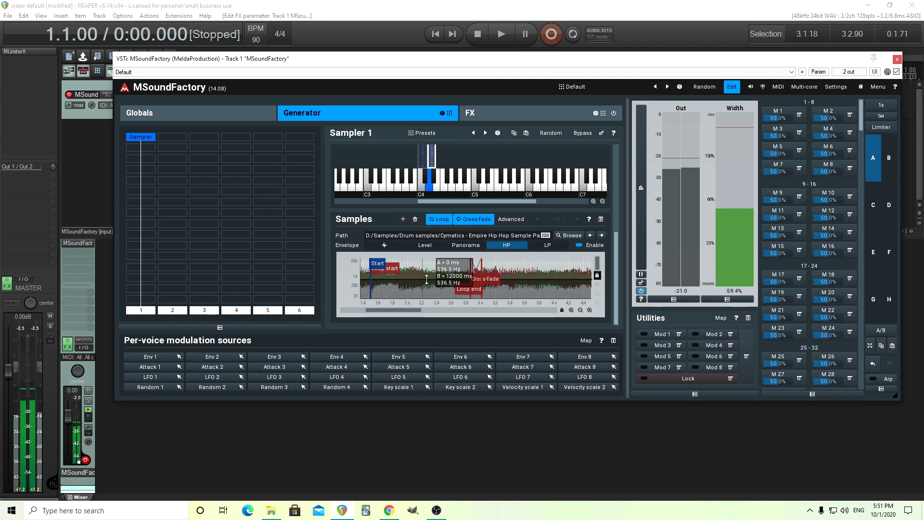
Step: Shape the HP envelope as a sweep rising from 20 Hz at about 1508 ms towards the loop end, and clear the track's peak meter
mouse_move(426, 280)
mouse_down()
mouse_move(440, 344)
mouse_move(441, 285)
mouse_up()
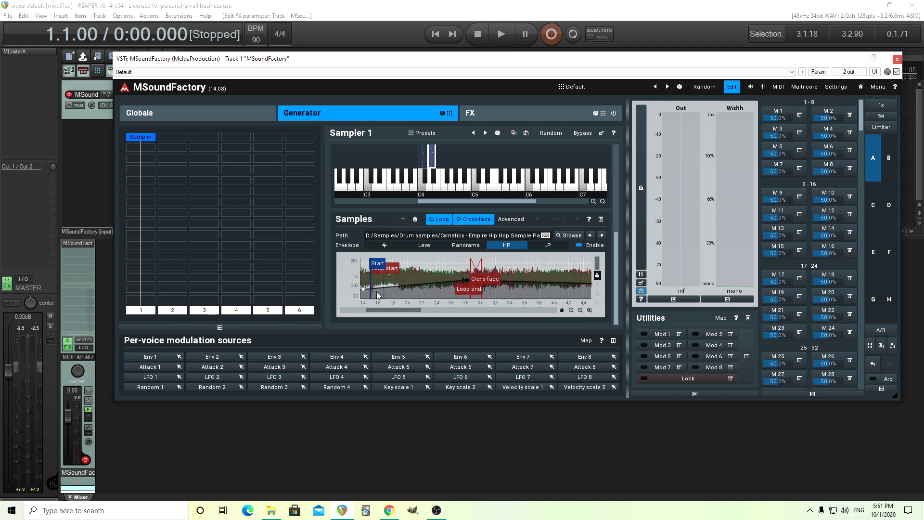
drag(376, 290, 372, 299)
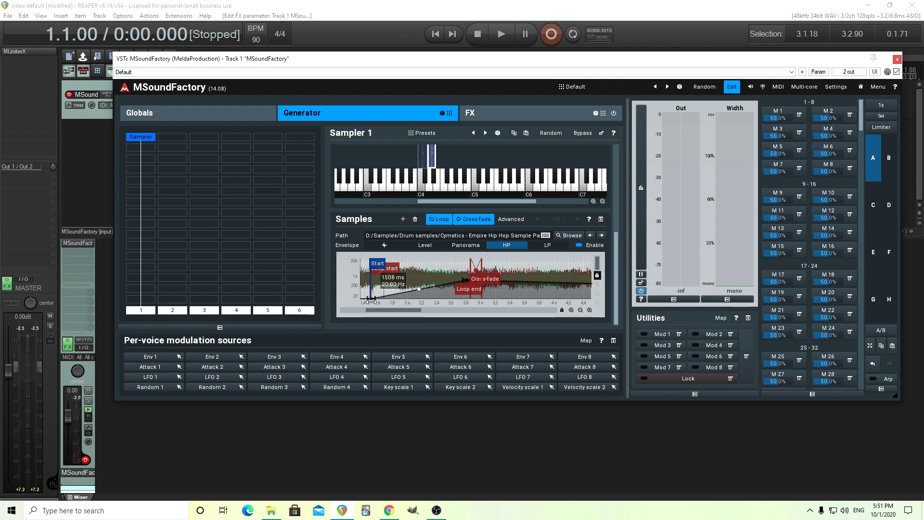
drag(466, 286, 475, 266)
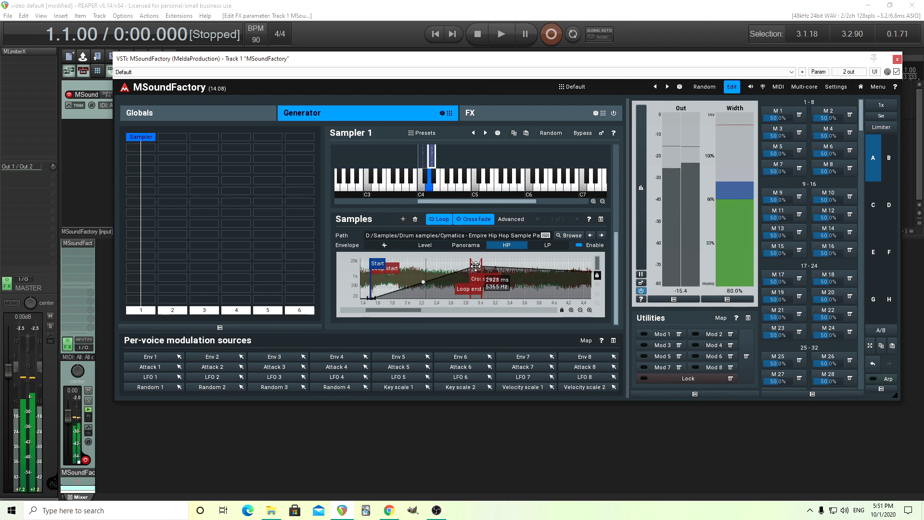
drag(475, 266, 468, 275)
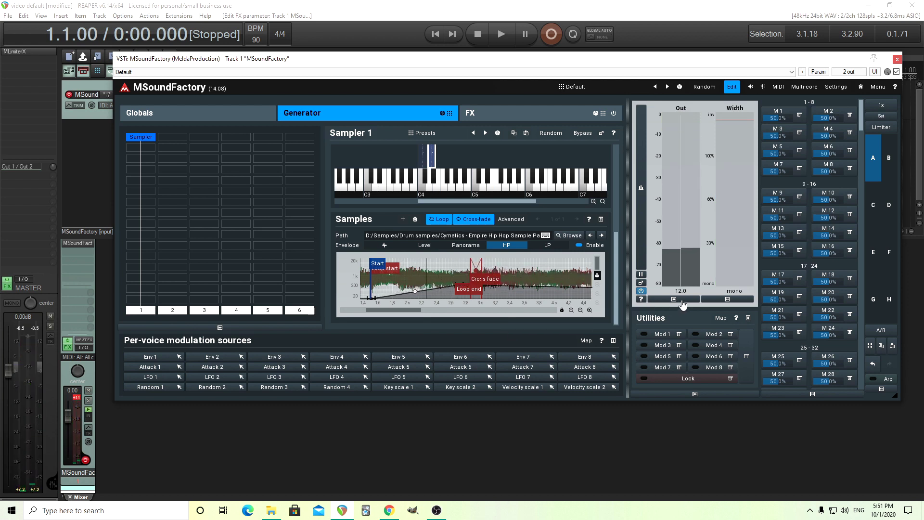
click(77, 398)
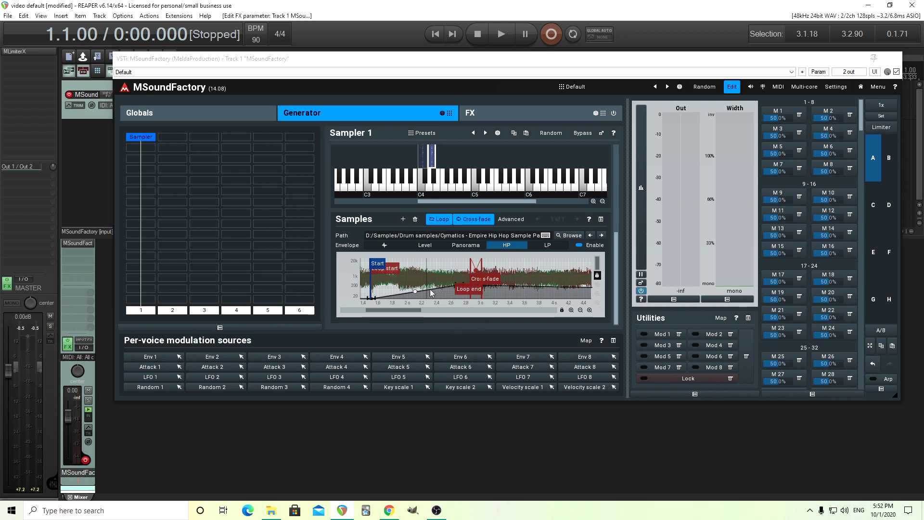
Step: Disable the HP envelope and nudge the D4 region's loop end and cross-fade slightly earlier
drag(458, 288, 454, 296)
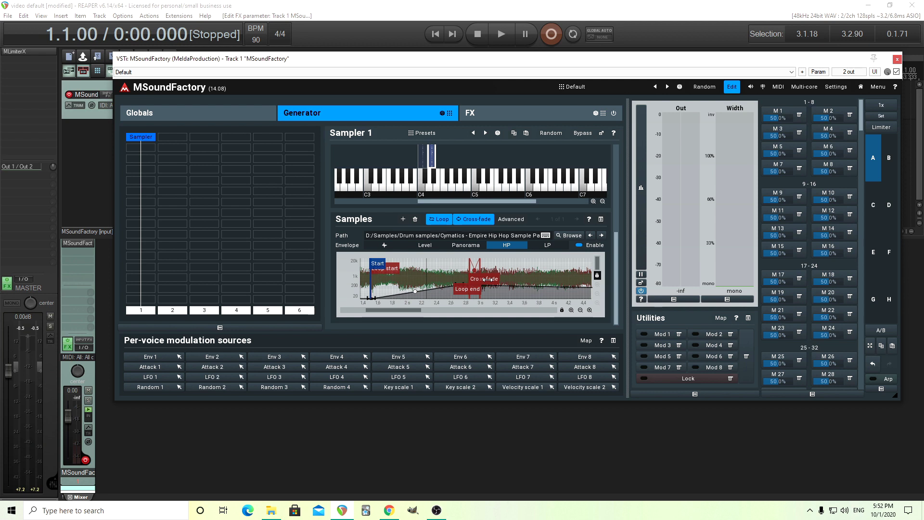
click(592, 248)
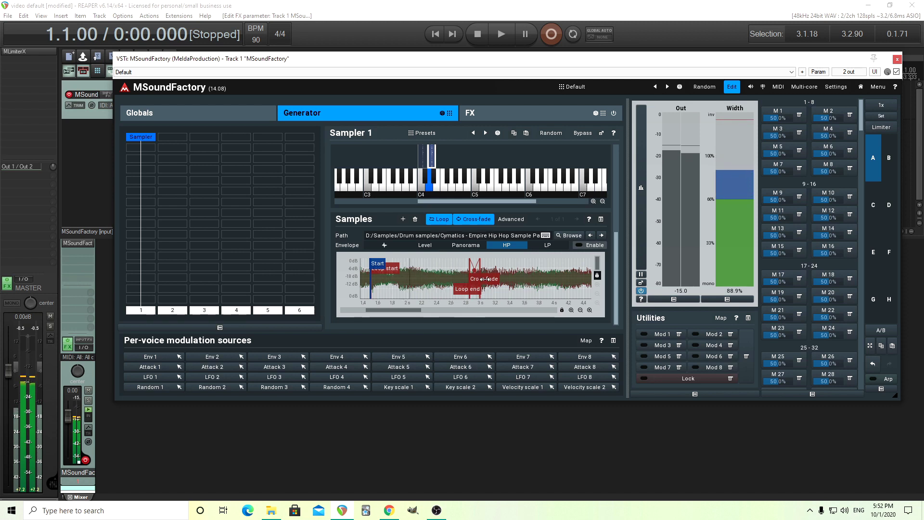
drag(483, 278, 465, 291)
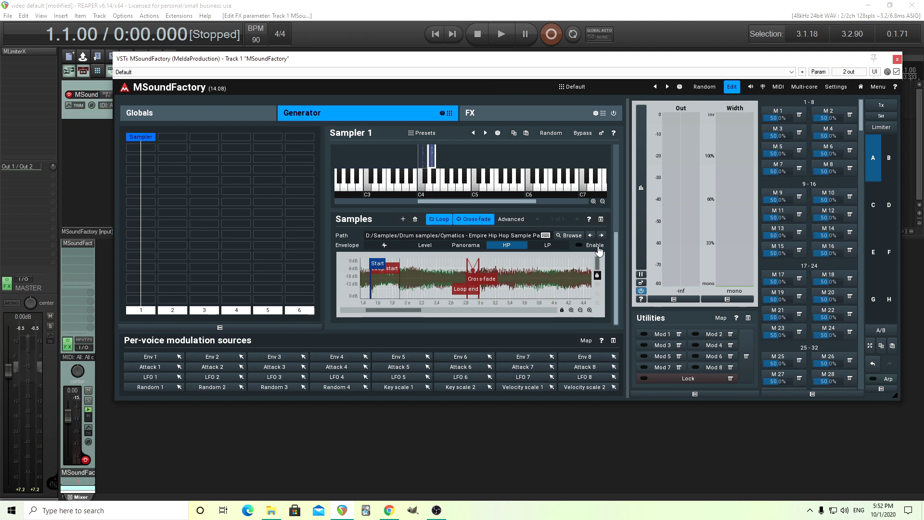
drag(618, 244, 618, 218)
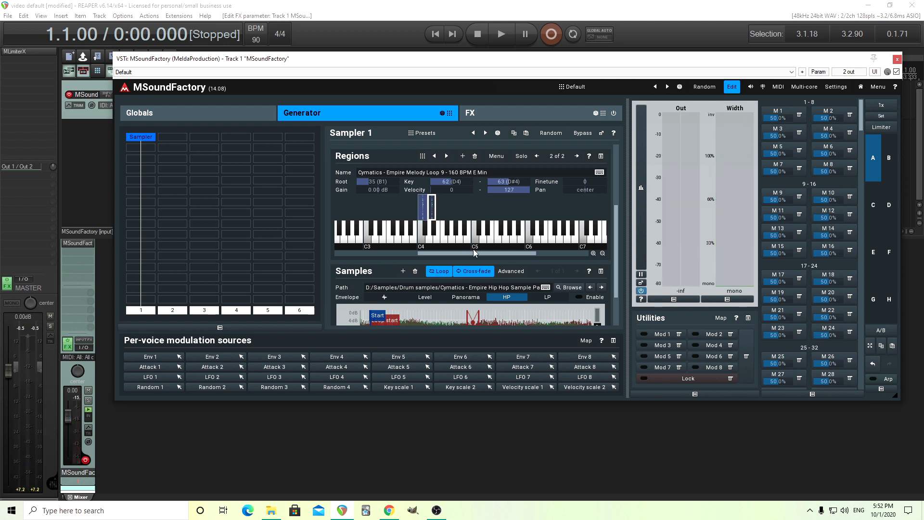
scroll(496, 266, down, 2)
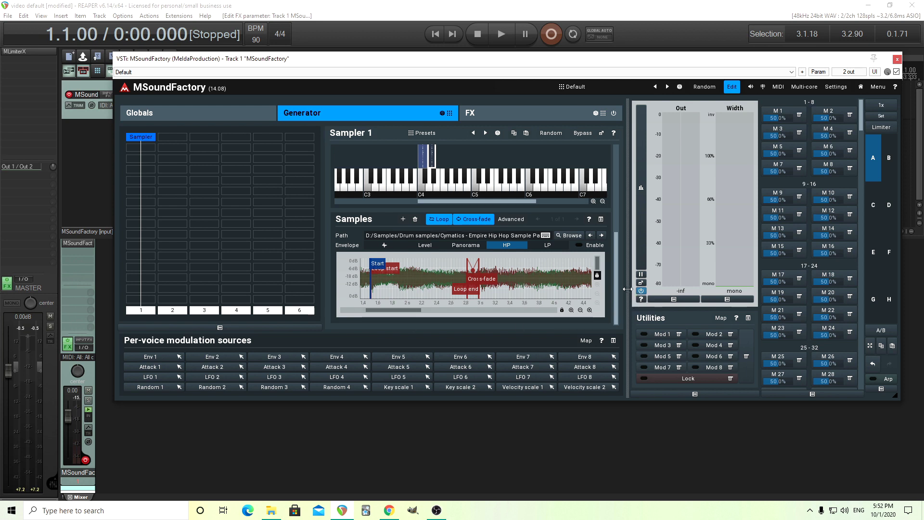
scroll(621, 262, up, 2)
scroll(621, 262, up, 2)
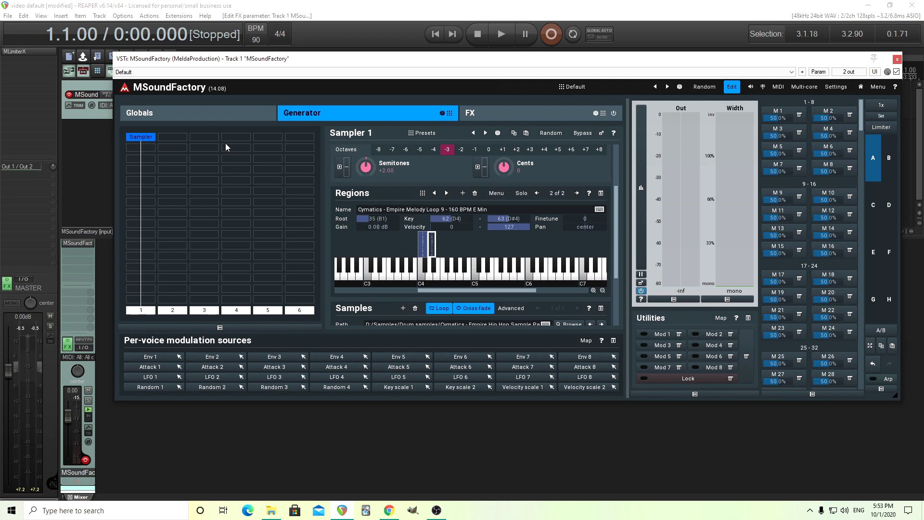
Step: Lengthen the global envelope's release to 837 ms and return to the sampler's regions
click(198, 117)
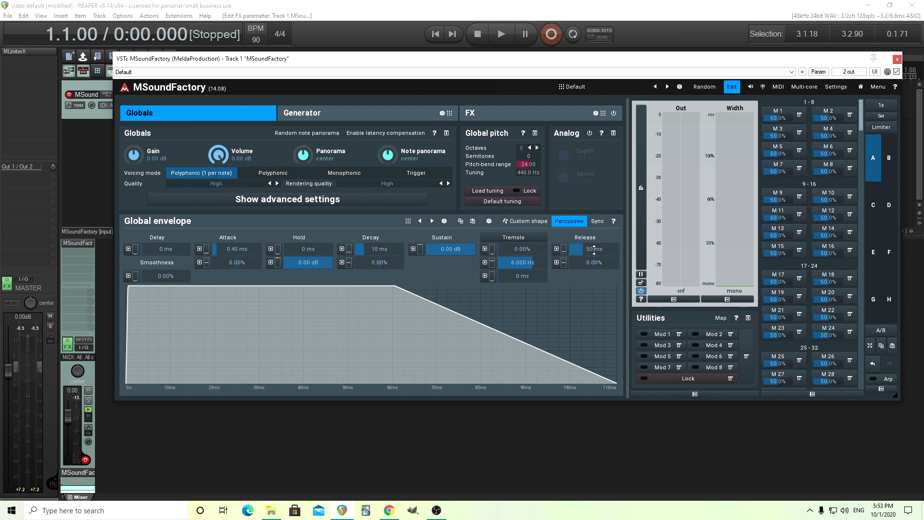
drag(594, 249, 593, 245)
drag(592, 247, 592, 190)
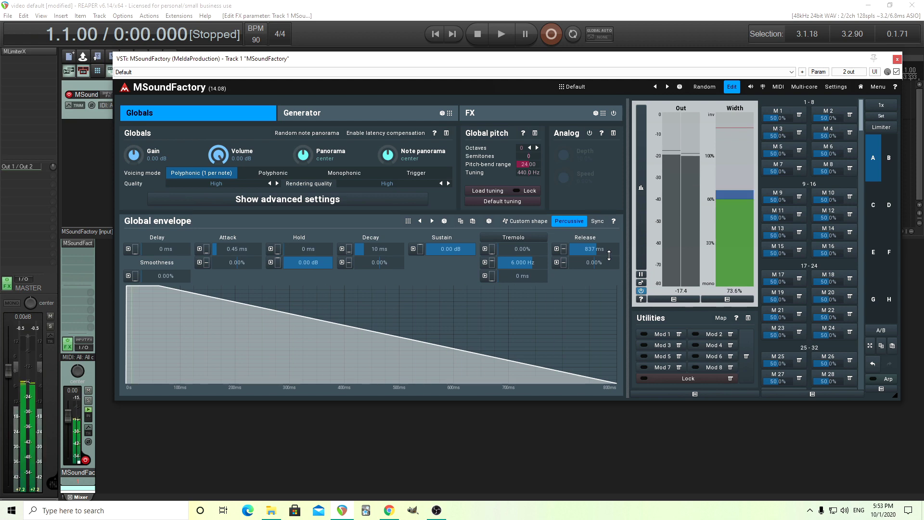
click(354, 111)
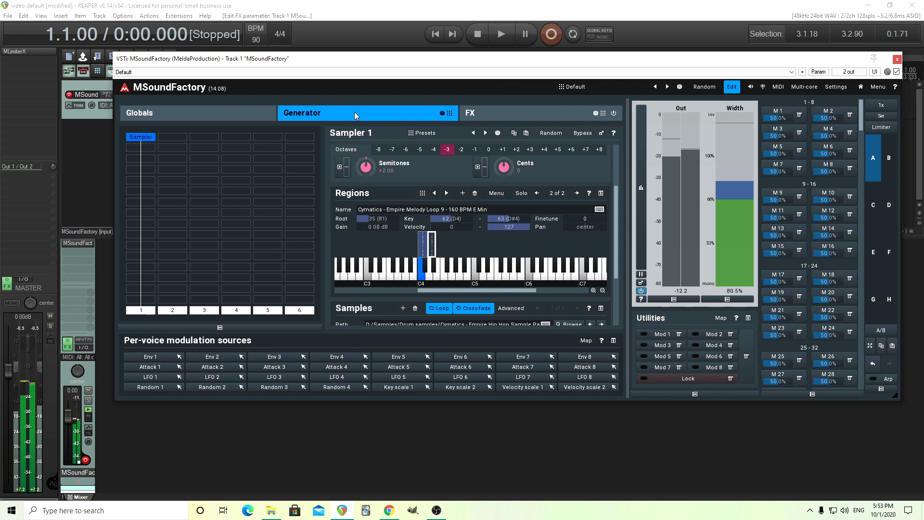
Step: Set the global envelope's release to 50 ms and go back to the D4 region and its sample in the sampler
click(139, 112)
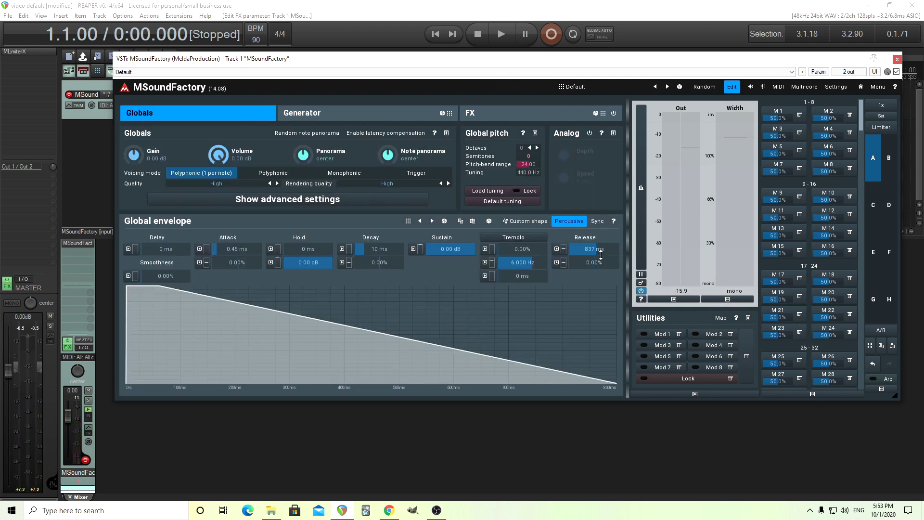
drag(601, 256, 596, 270)
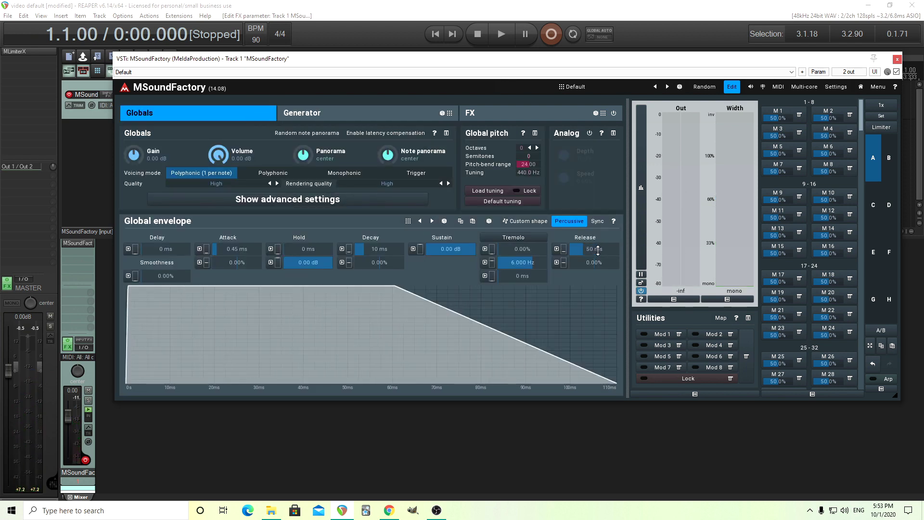
click(352, 115)
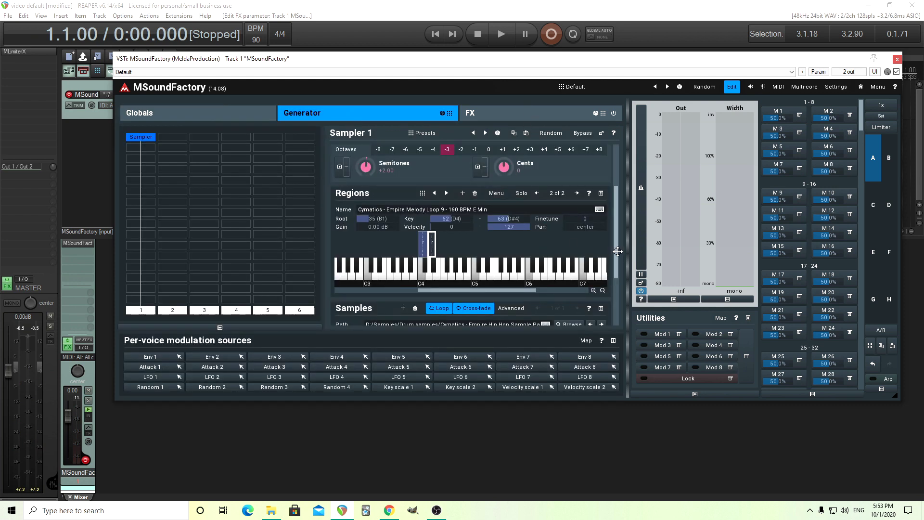
mouse_move(616, 252)
mouse_down()
mouse_move(618, 280)
mouse_move(619, 264)
mouse_up()
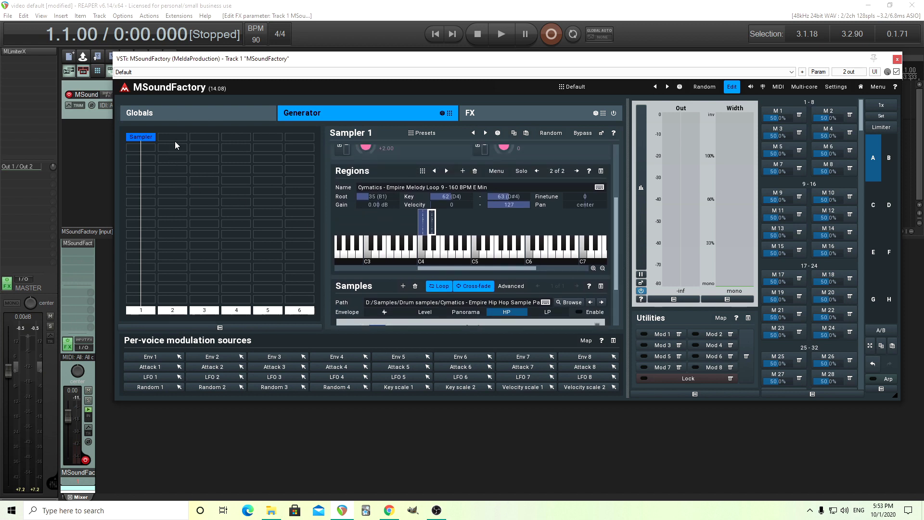